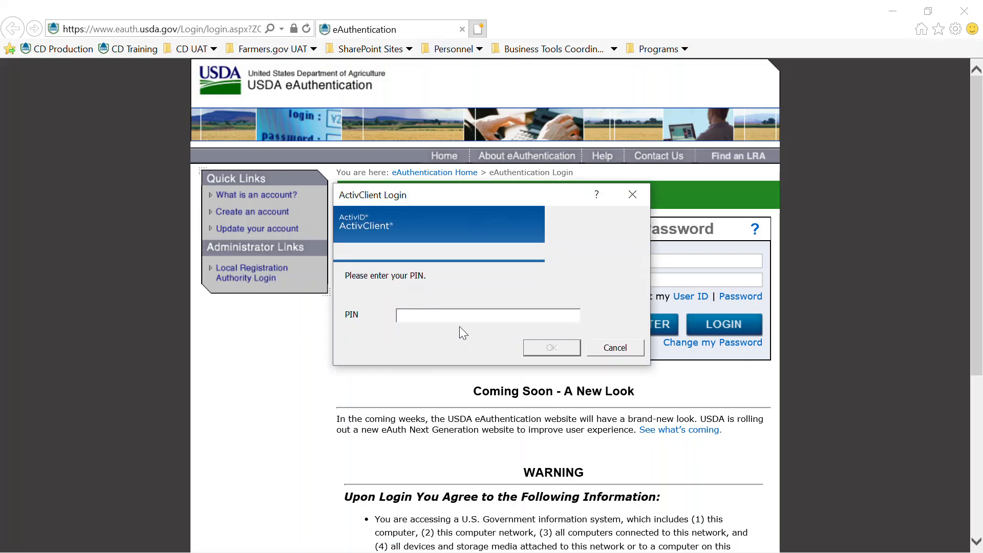
Step: Sign in to the Conservation Desktop training site with LincPass (PIV) authentication, entering the card PIN
{"action": "type", "text": "********"}
{"action": "key", "text": "Return"}
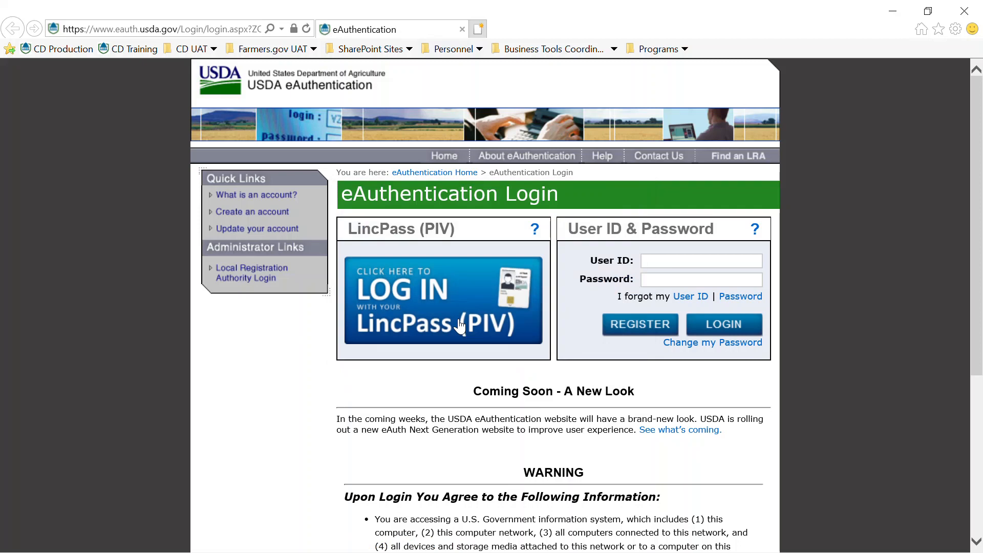
{"action": "left_click", "coordinate": [460, 326]}
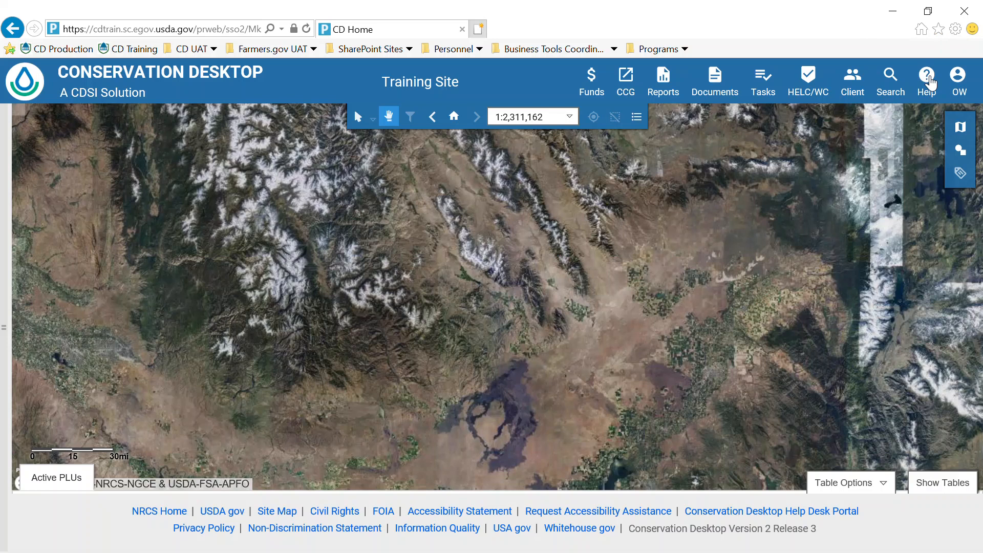
Step: Check the available help options and the Conservation Desktop version information, closing the version window when done
{"action": "left_click", "coordinate": [930, 82]}
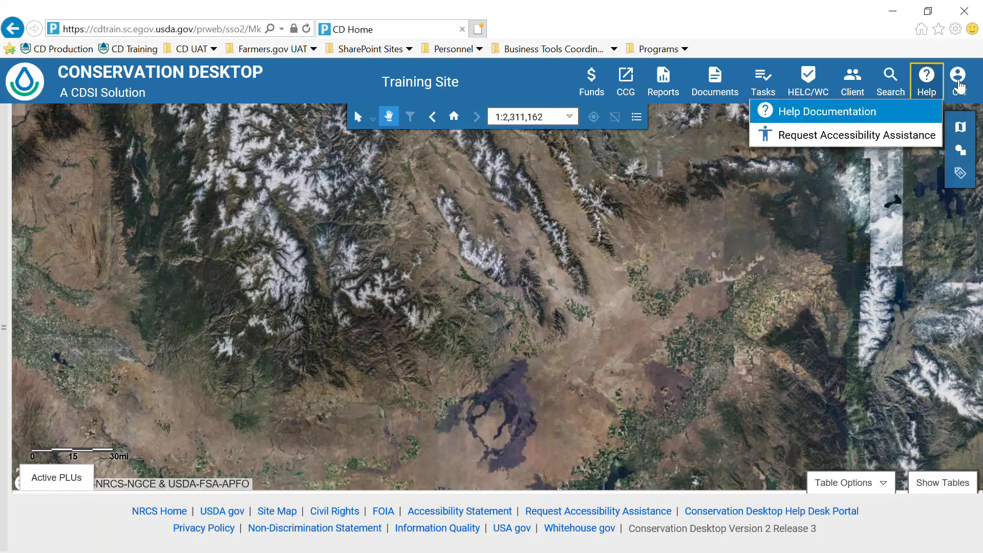
{"action": "left_click", "coordinate": [960, 82]}
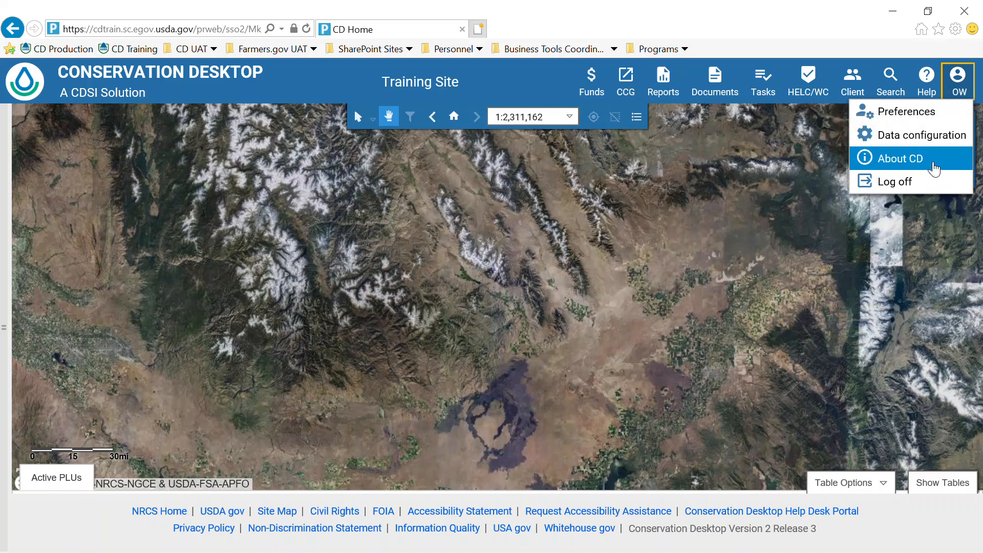
{"action": "left_click", "coordinate": [931, 158]}
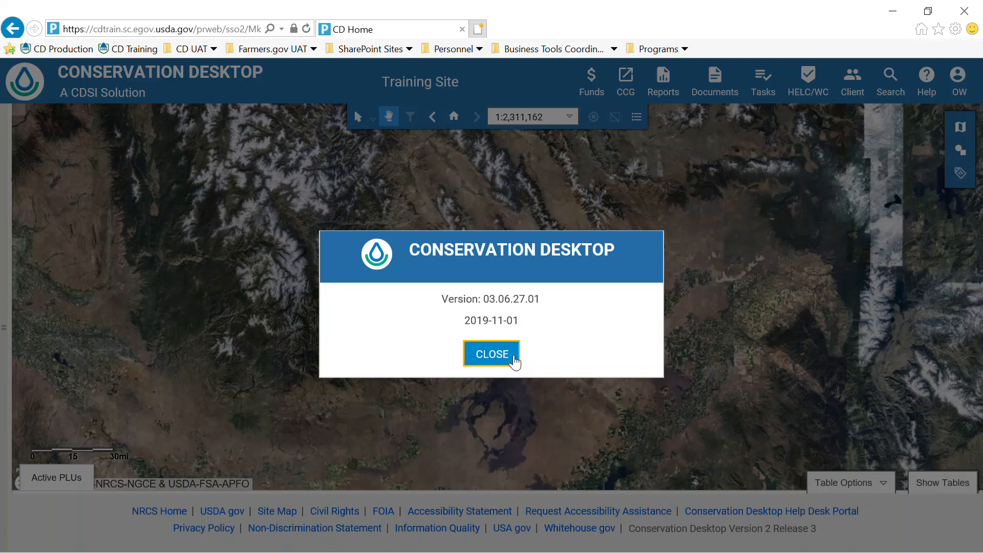
{"action": "left_click", "coordinate": [508, 358]}
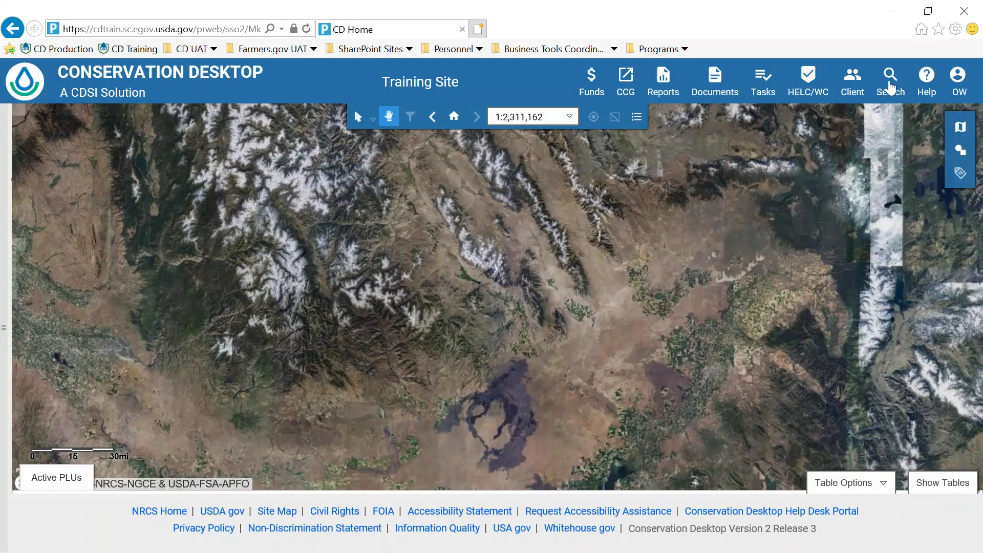
Step: Search case files and agreements of the Arco Service Center in Idaho for the case name "omw"
{"action": "left_click", "coordinate": [891, 82]}
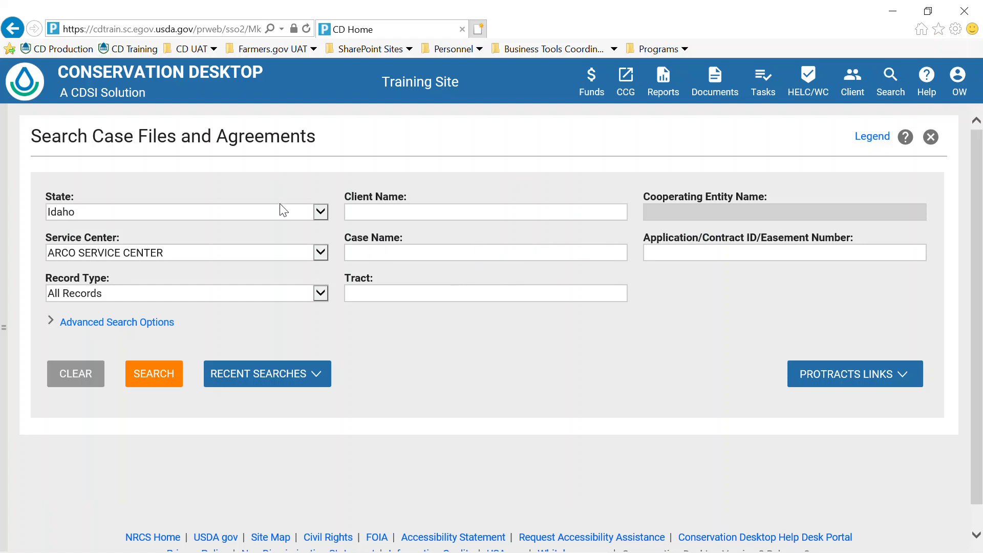
{"action": "left_click", "coordinate": [321, 253]}
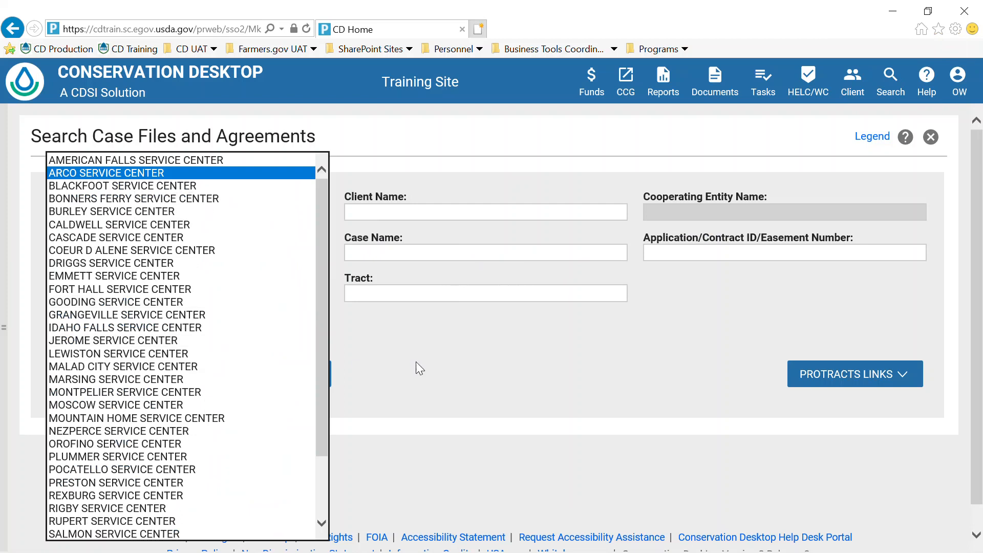
{"action": "left_click", "coordinate": [445, 364]}
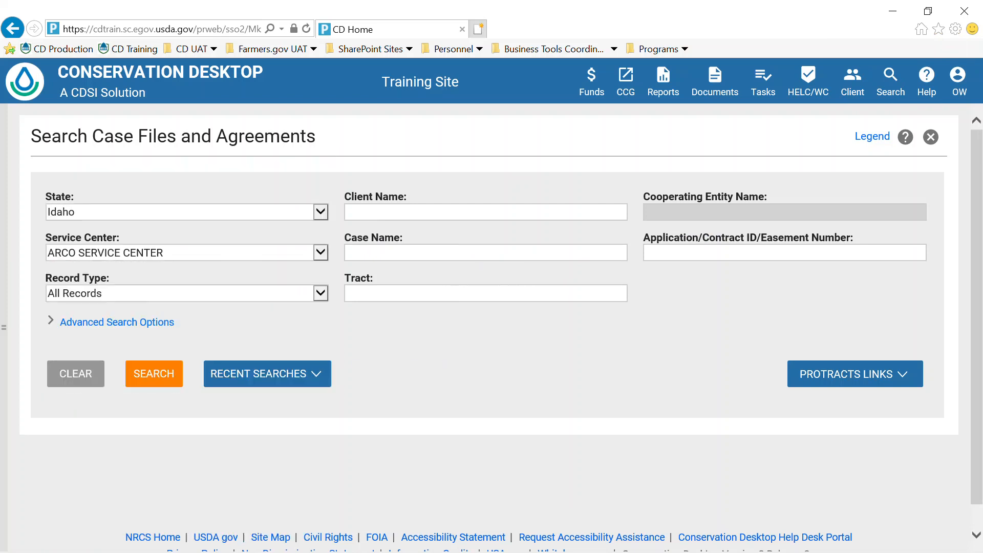
{"action": "left_click", "coordinate": [449, 249]}
{"action": "type", "text": "o"}
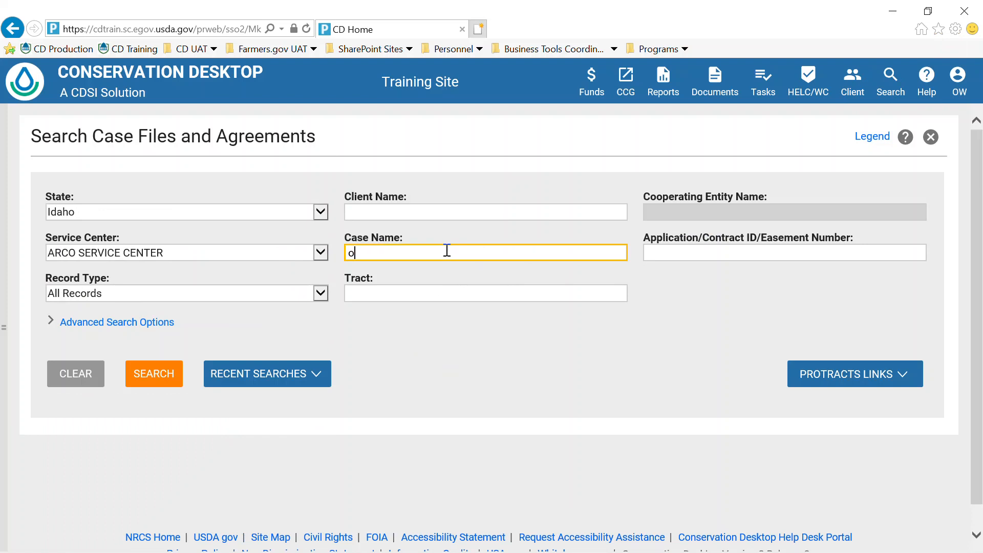
{"action": "type", "text": "mw"}
{"action": "left_click", "coordinate": [156, 379]}
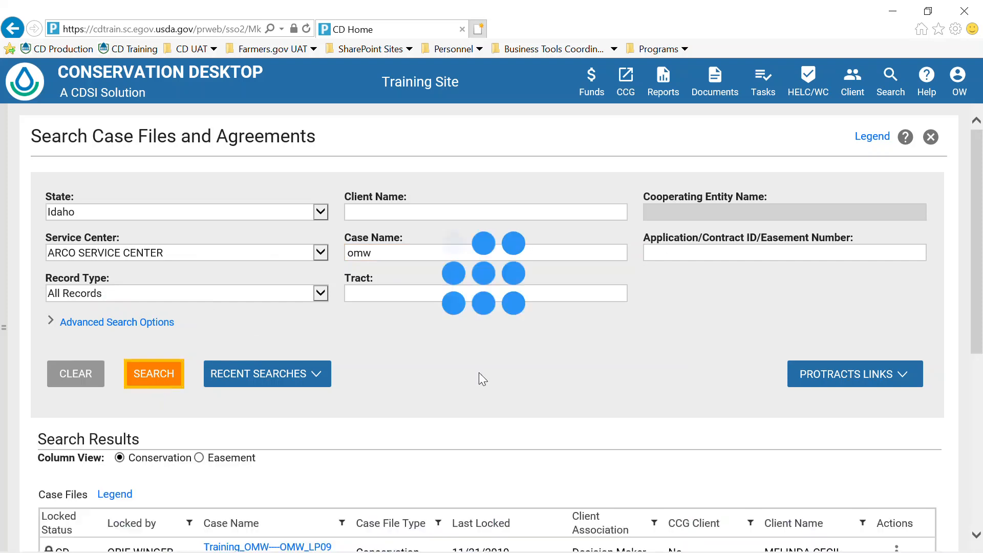
Step: Review the ProTracts links and the case's available actions, and open the Training_OMW----OMW_LP09 case file from the search results
{"action": "left_click", "coordinate": [916, 384]}
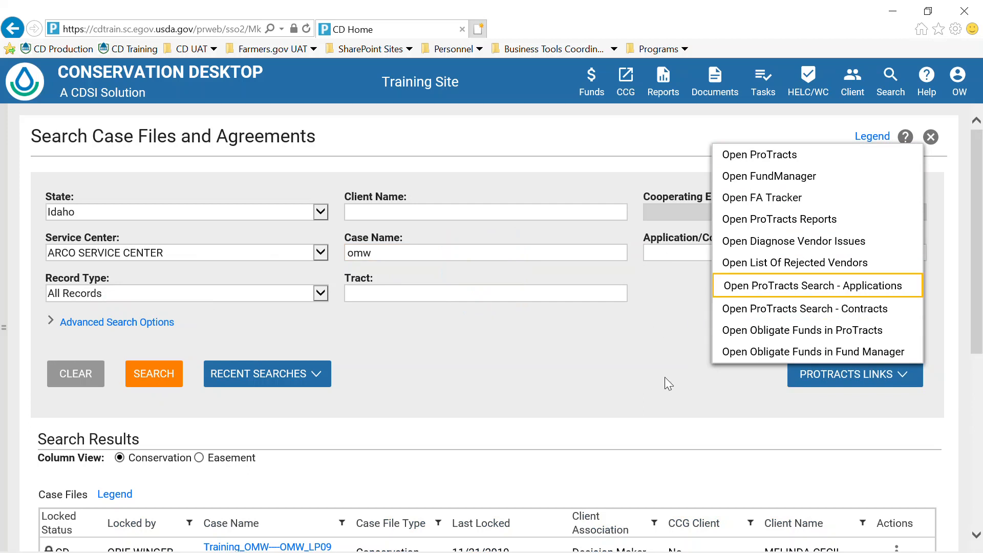
{"action": "left_click", "coordinate": [579, 377]}
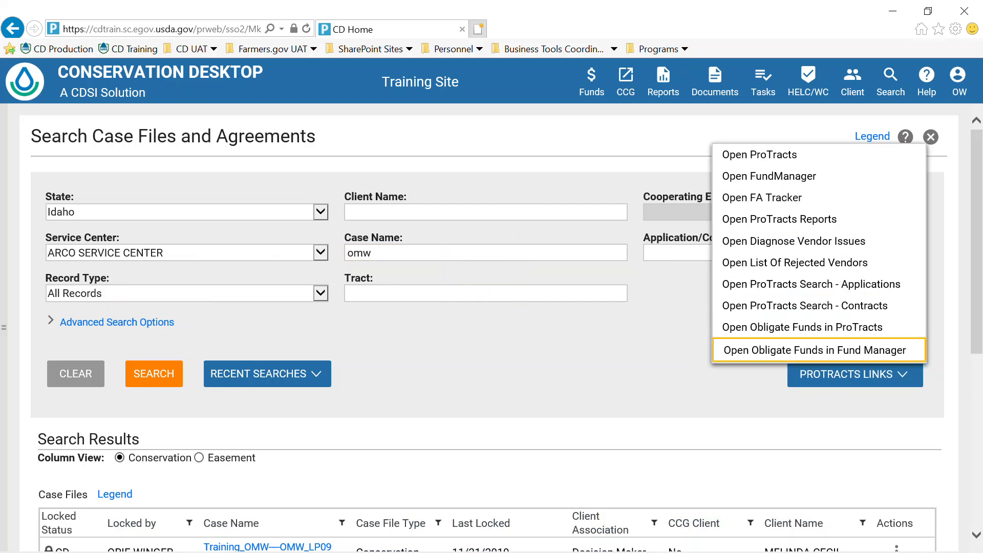
{"action": "scroll", "coordinate": [523, 369], "scroll_direction": "down", "scroll_amount": 3}
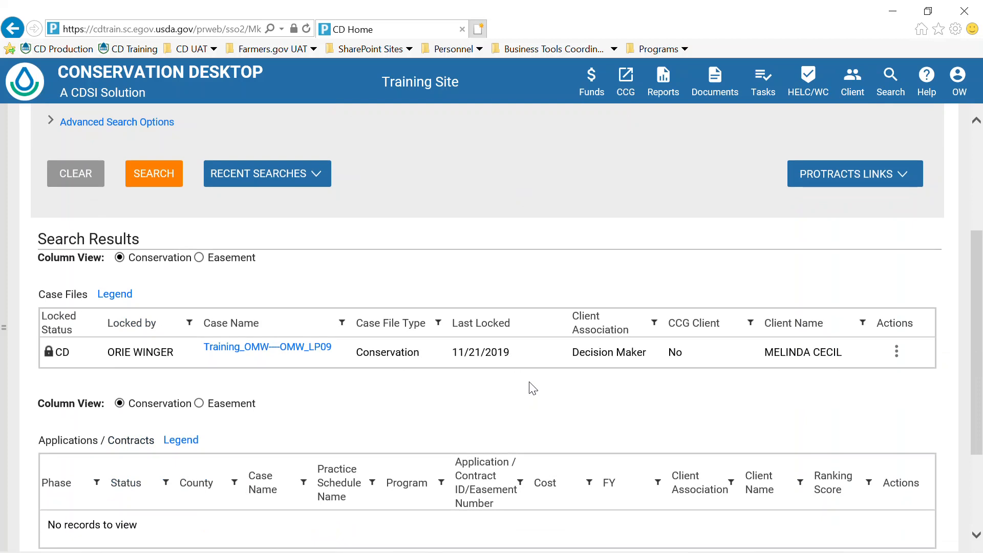
{"action": "scroll", "coordinate": [528, 384], "scroll_direction": "down", "scroll_amount": 2}
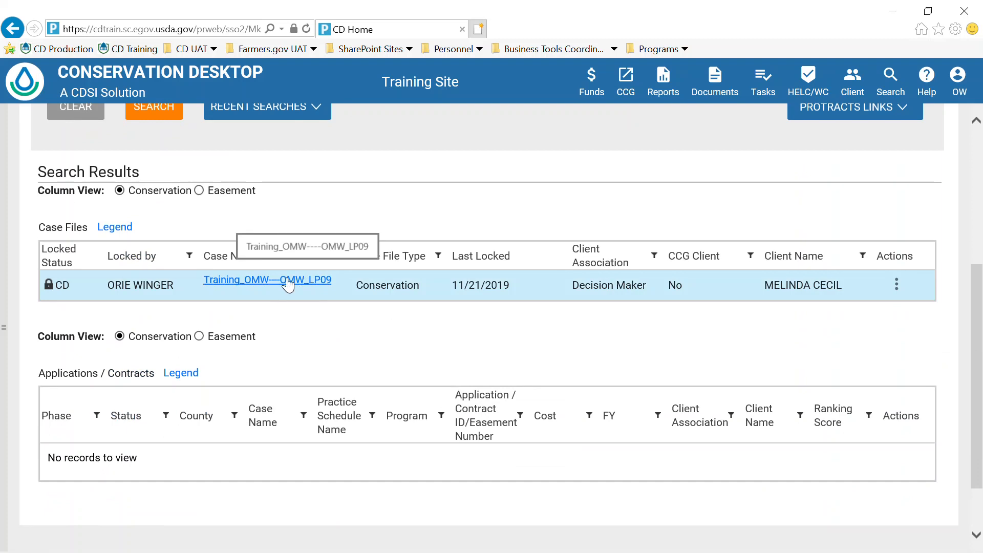
{"action": "left_click", "coordinate": [893, 285]}
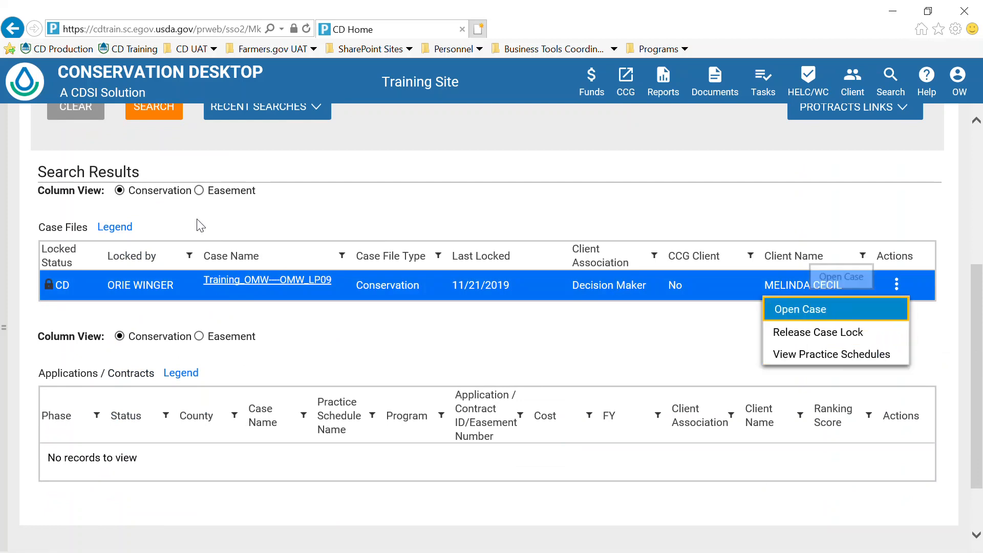
{"action": "left_click", "coordinate": [248, 282]}
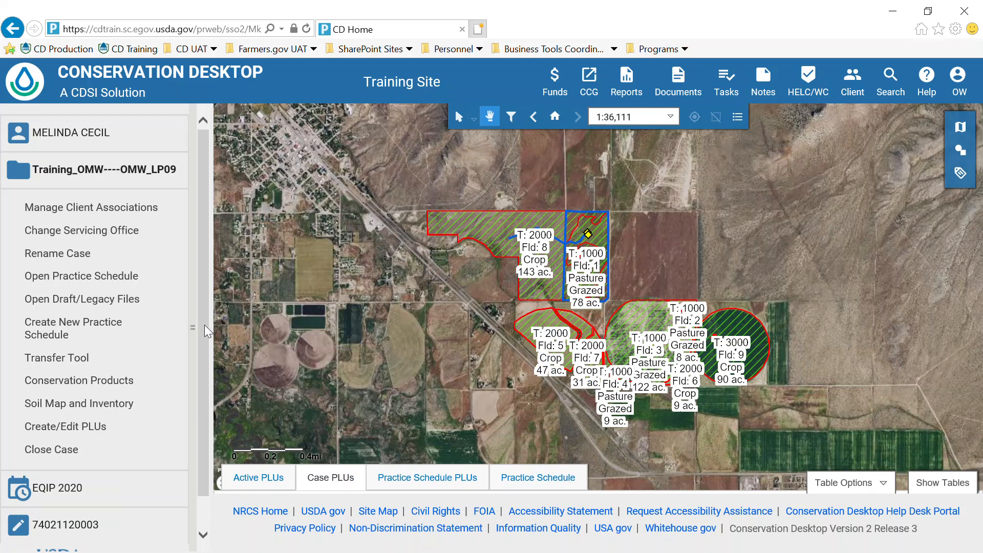
Step: Collapse the case navigation panel to enlarge the map, and expand it again
{"action": "left_click_drag", "start_coordinate": [204, 323], "coordinate": [205, 289]}
{"action": "left_click", "coordinate": [193, 326]}
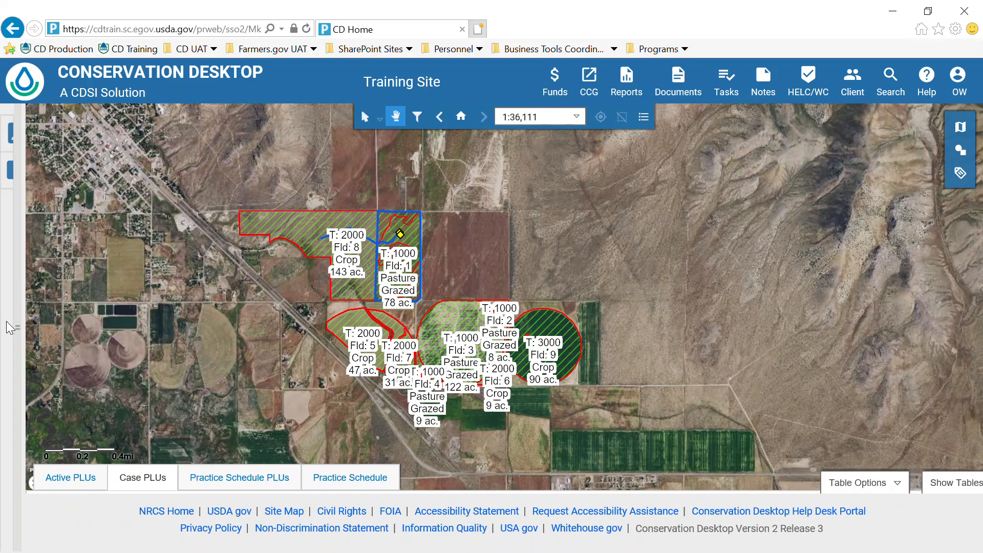
{"action": "left_click", "coordinate": [8, 328]}
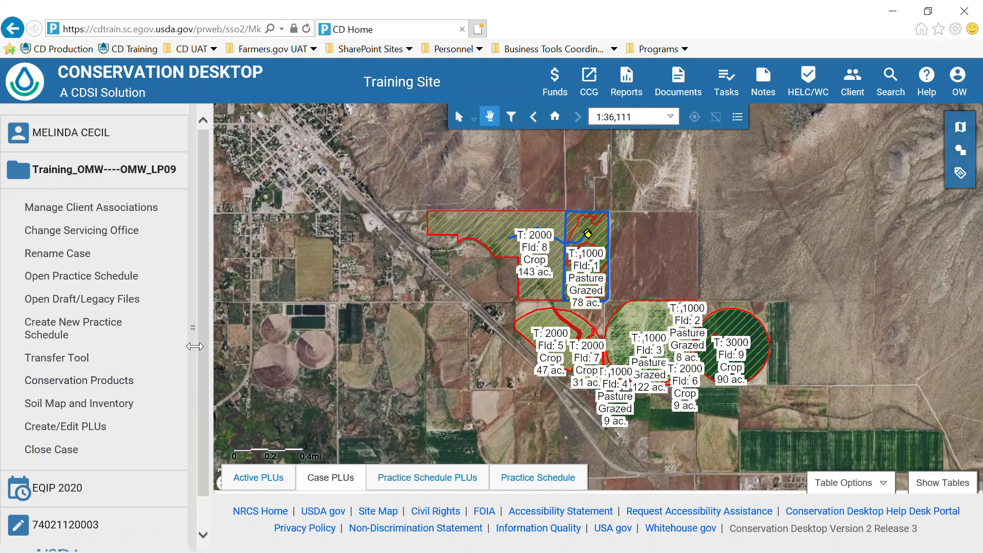
{"action": "mouse_move", "coordinate": [195, 350]}
{"action": "left_mouse_down"}
{"action": "mouse_move", "coordinate": [225, 350]}
{"action": "mouse_move", "coordinate": [197, 348]}
{"action": "mouse_move", "coordinate": [195, 337]}
{"action": "left_mouse_up"}
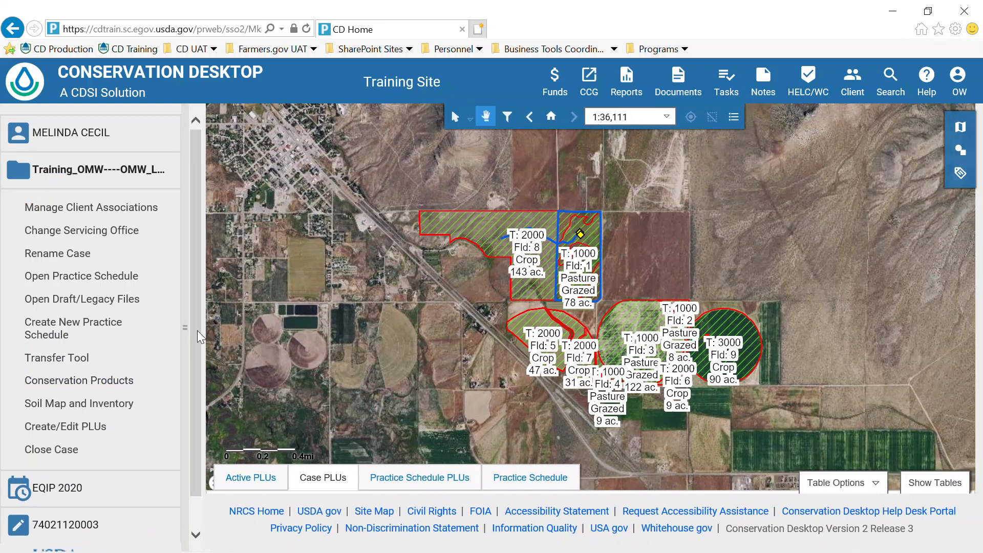
{"action": "left_click", "coordinate": [183, 332]}
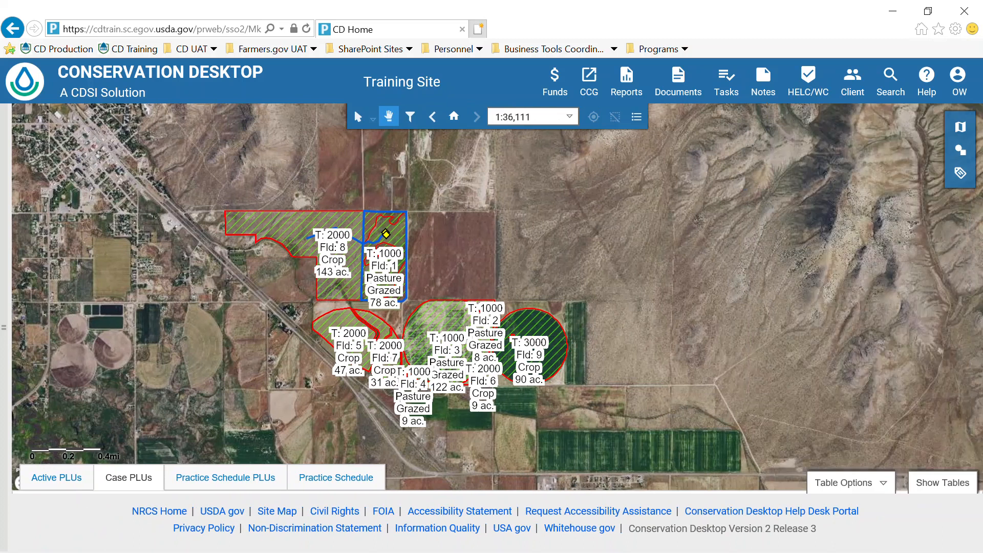
{"action": "left_click", "coordinate": [6, 317]}
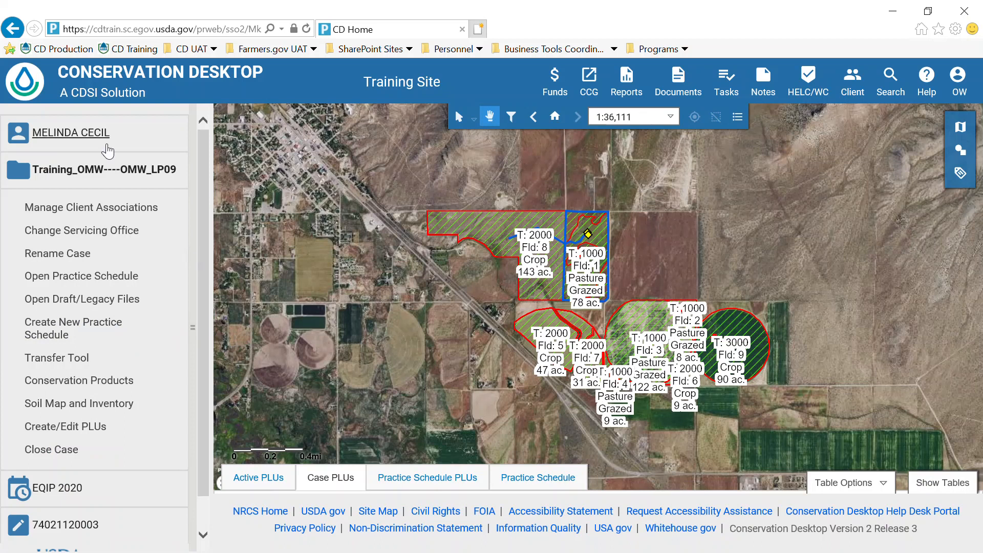
Step: Examine the options offered for the client, the Training_OMW----OMW_LP09 case, the EQIP 2020 practice schedule and the application
{"action": "left_click", "coordinate": [74, 140]}
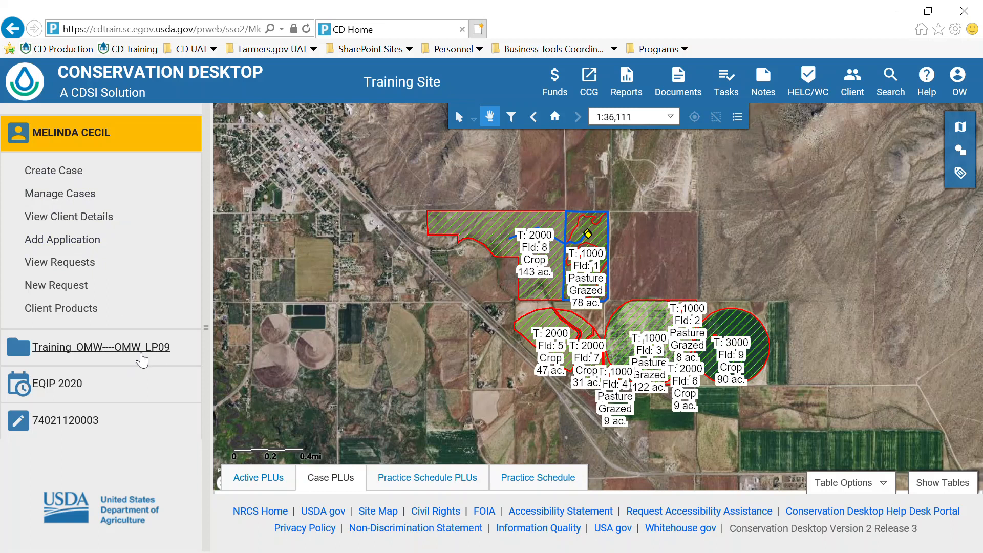
{"action": "left_click", "coordinate": [139, 352]}
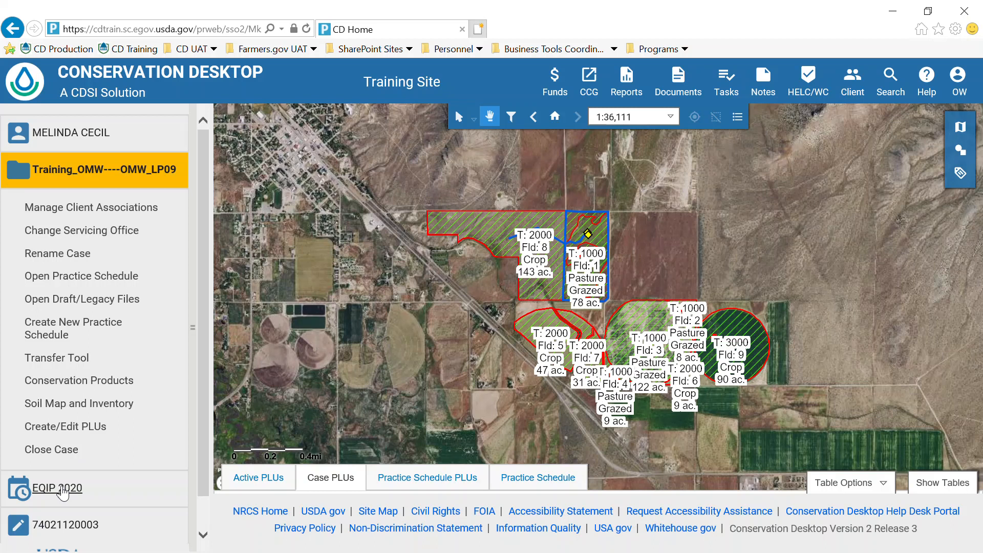
{"action": "left_click", "coordinate": [61, 491]}
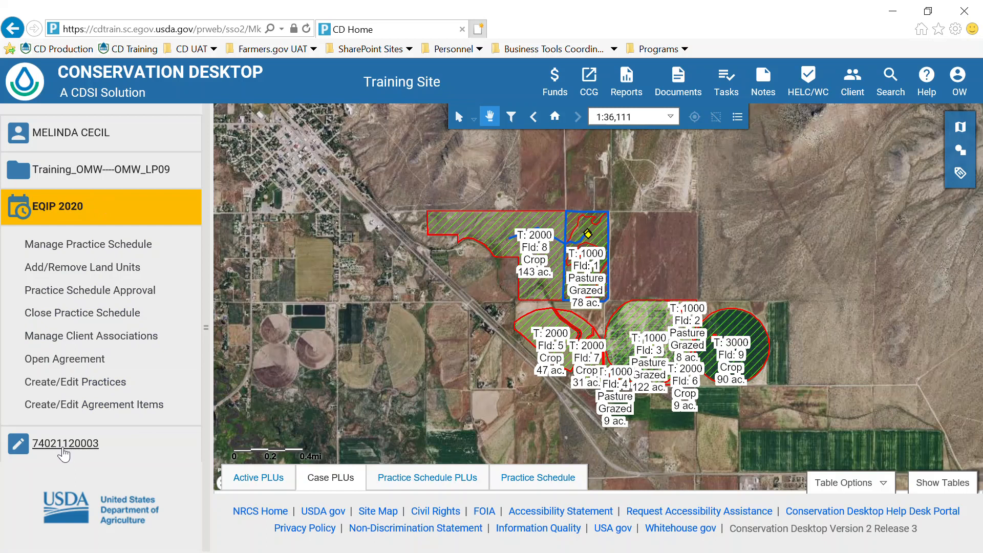
{"action": "left_click", "coordinate": [63, 446]}
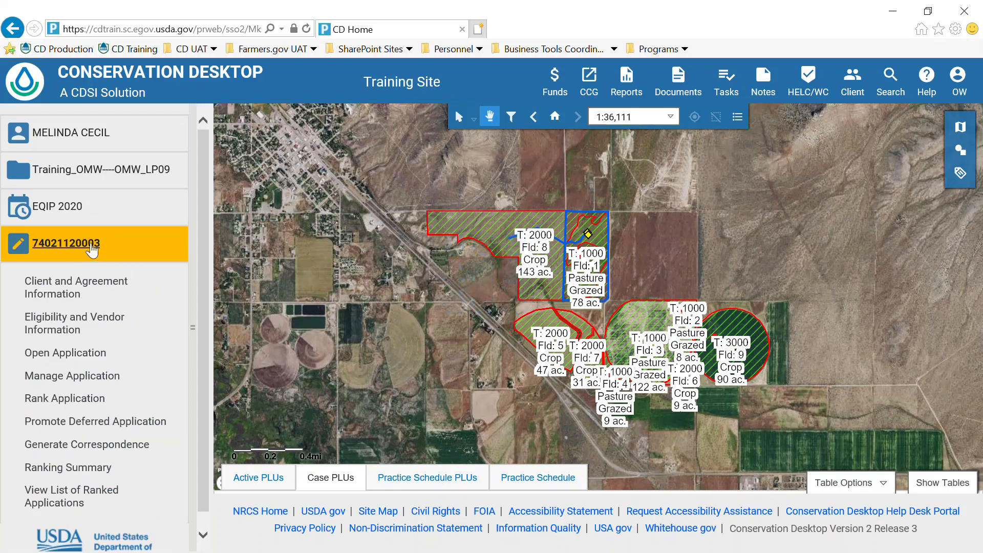
{"action": "scroll", "coordinate": [197, 282], "scroll_direction": "down", "scroll_amount": 1}
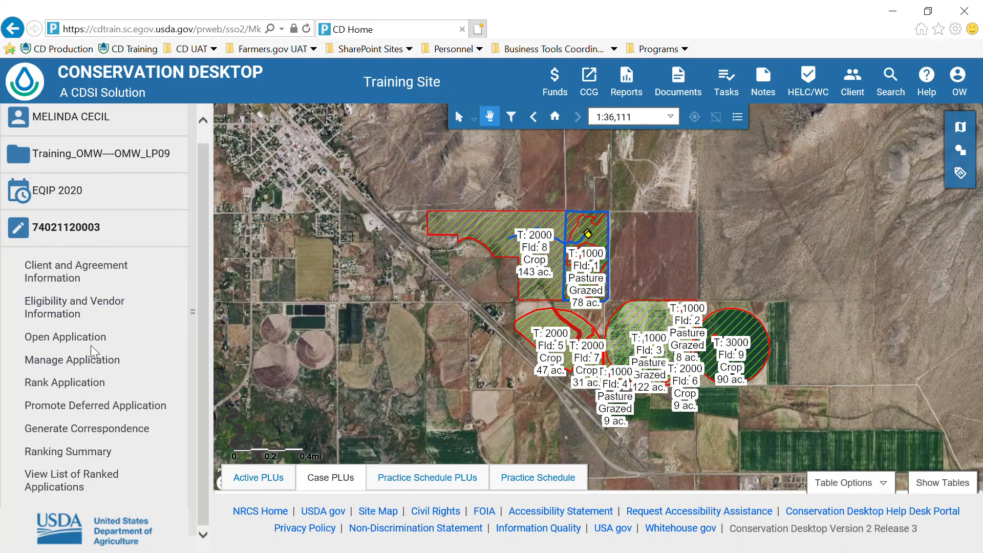
Step: Open the client's EQIP application in ProTracts, review its application and practice details, and close the window
{"action": "left_click", "coordinate": [76, 338]}
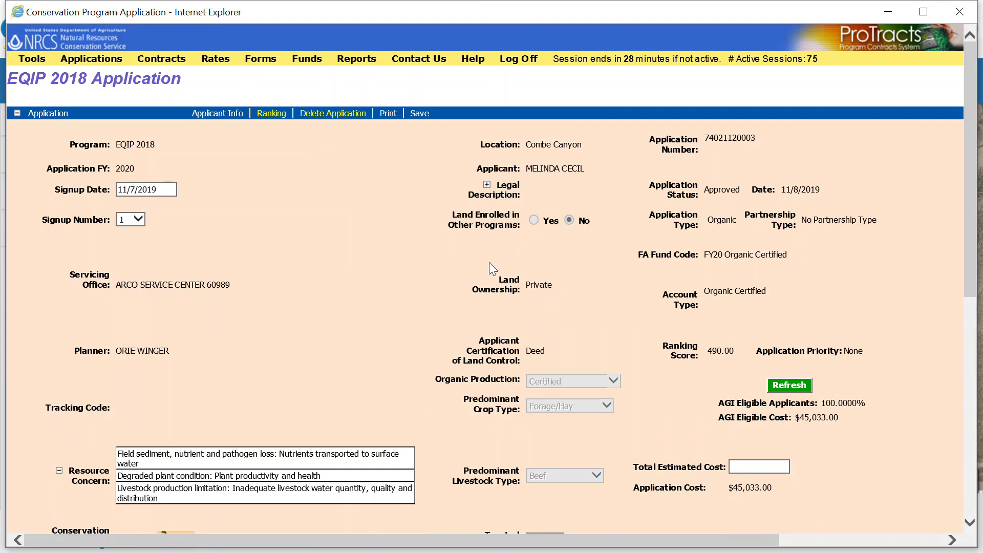
{"action": "scroll", "coordinate": [489, 262], "scroll_direction": "down", "scroll_amount": 7}
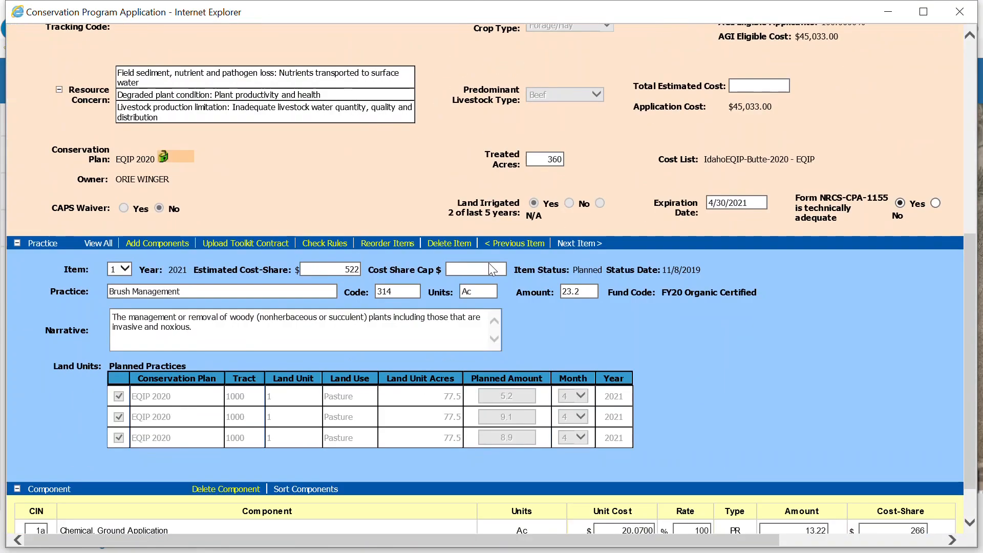
{"action": "scroll", "coordinate": [488, 263], "scroll_direction": "up", "scroll_amount": 7}
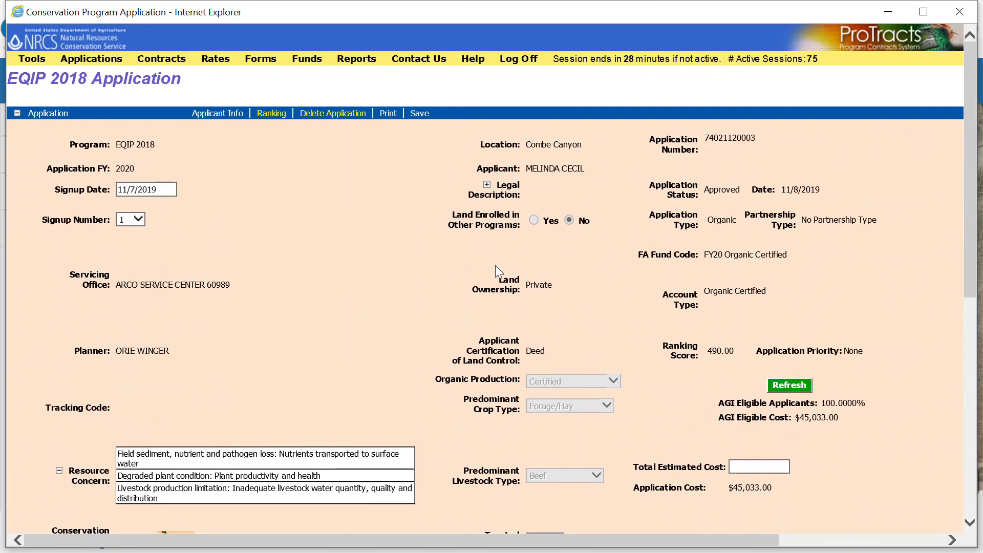
{"action": "left_click", "coordinate": [960, 12]}
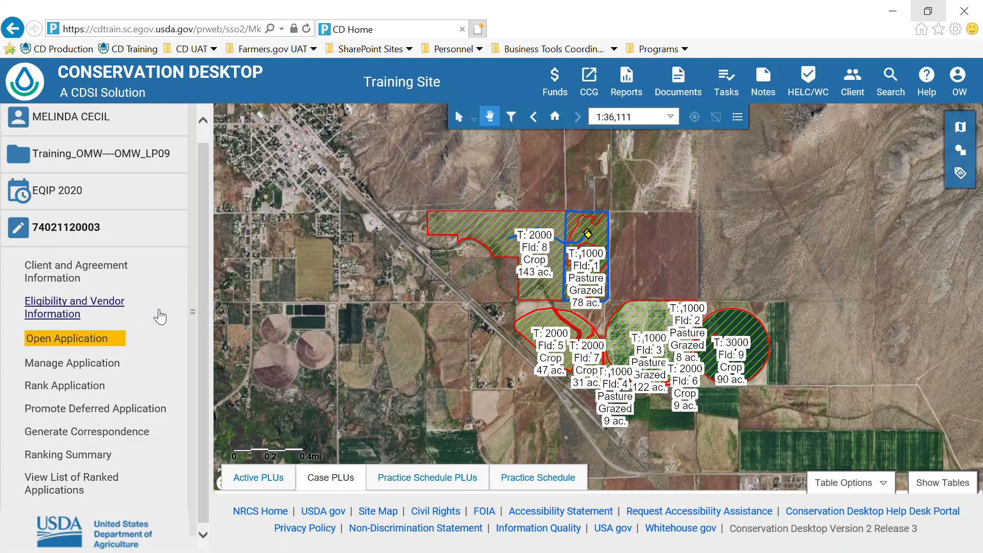
Step: Display the Case PLUs table below a widened map and select PLU 1 of tract 1000
{"action": "left_click", "coordinate": [193, 313]}
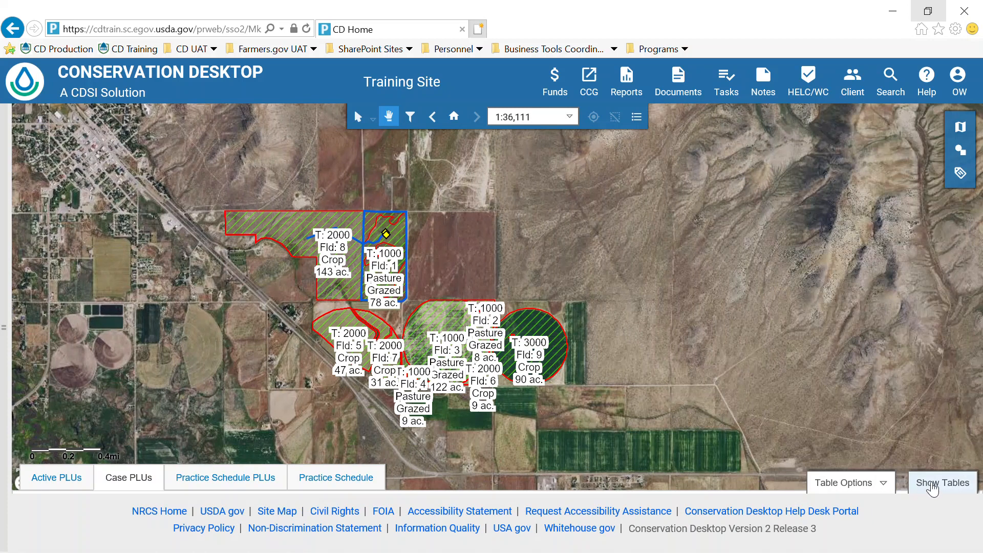
{"action": "left_click", "coordinate": [933, 489]}
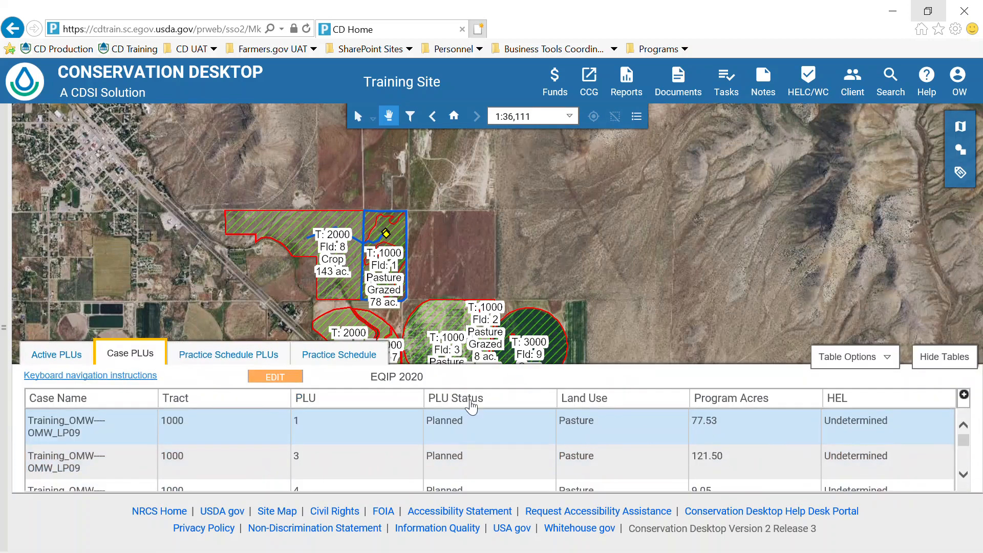
{"action": "left_click", "coordinate": [364, 439]}
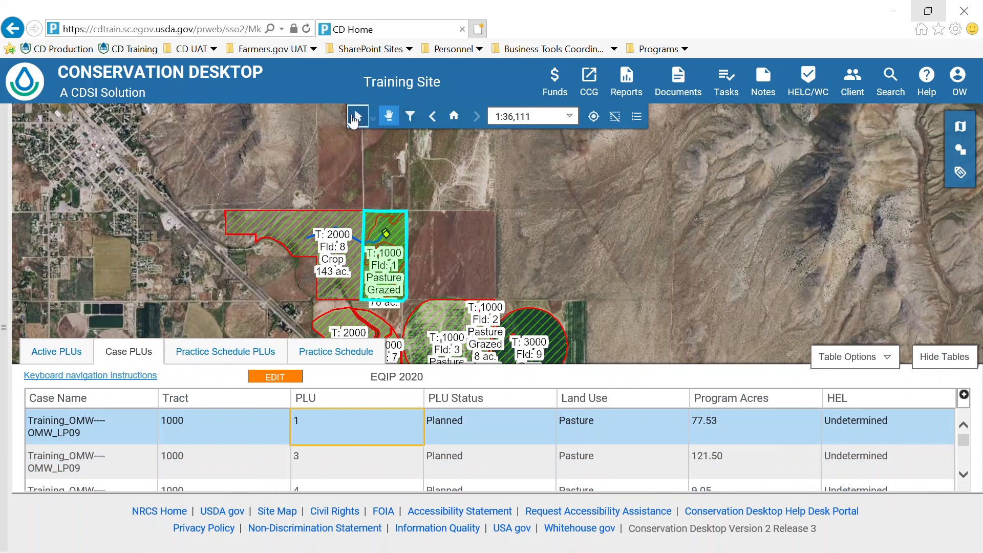
Step: Select field 8 of tract 2000 on the map, open its PLU attributes for review, and close them without saving
{"action": "left_click", "coordinate": [358, 116]}
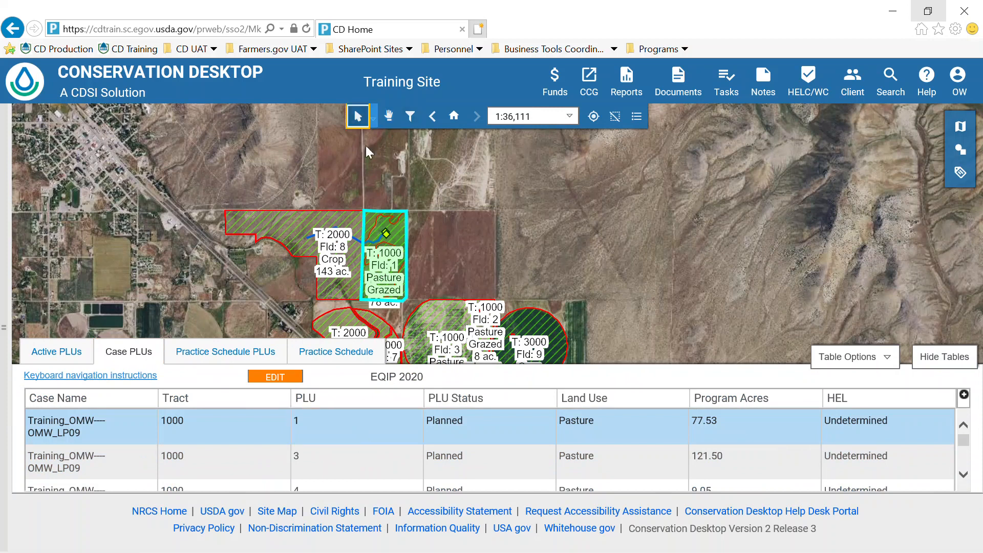
{"action": "left_click", "coordinate": [340, 220]}
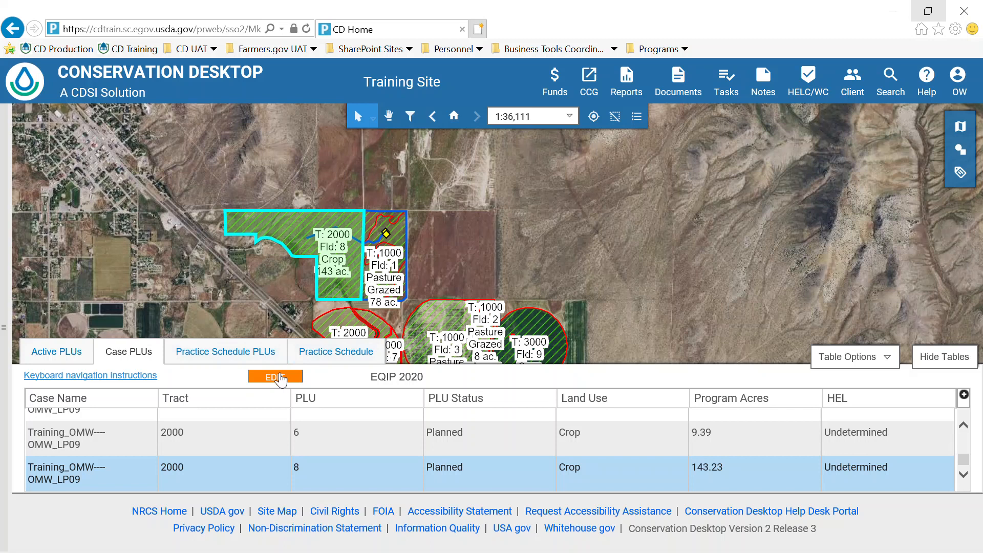
{"action": "left_click", "coordinate": [280, 378]}
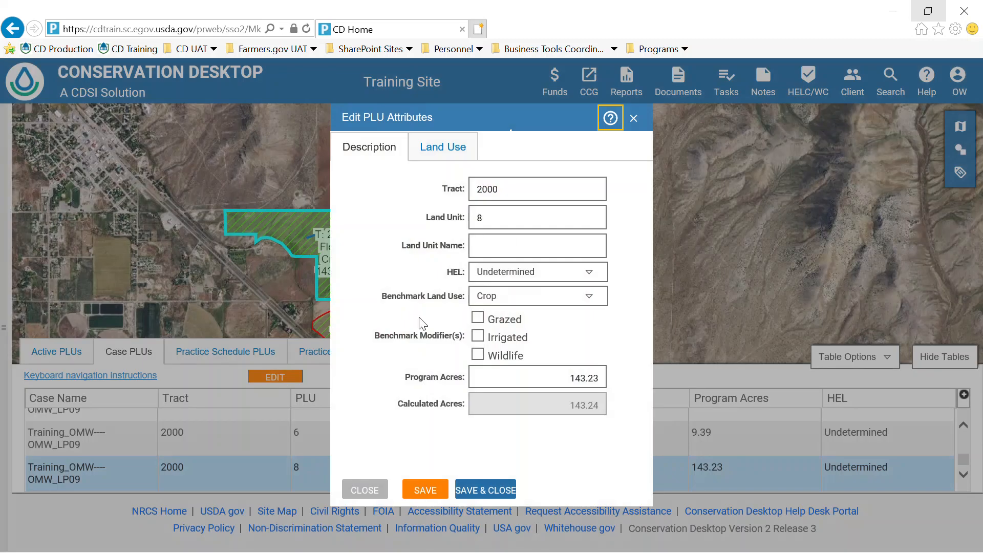
{"action": "left_click", "coordinate": [364, 487]}
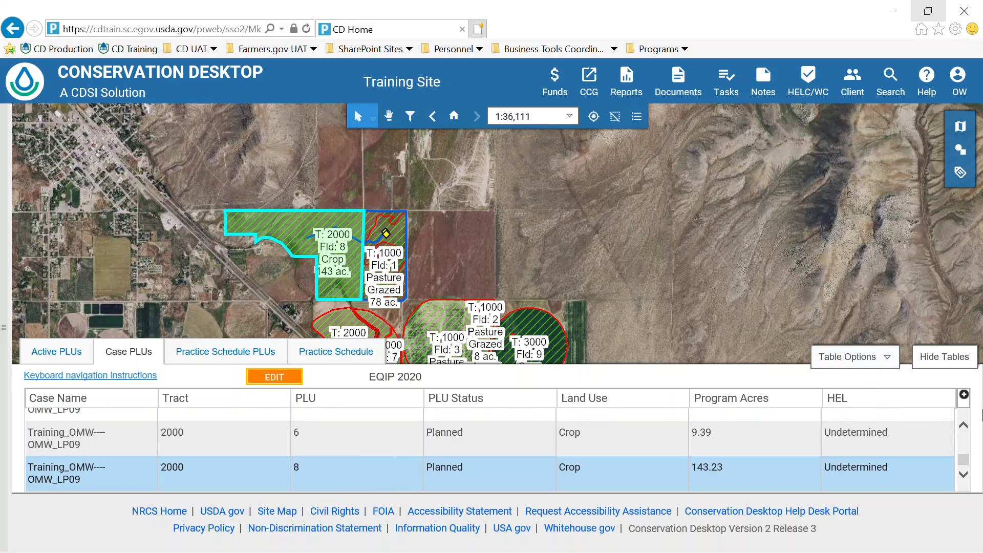
Step: Hide and redisplay the tables, and sort the Case PLUs by PLU in ascending order
{"action": "left_click", "coordinate": [945, 358]}
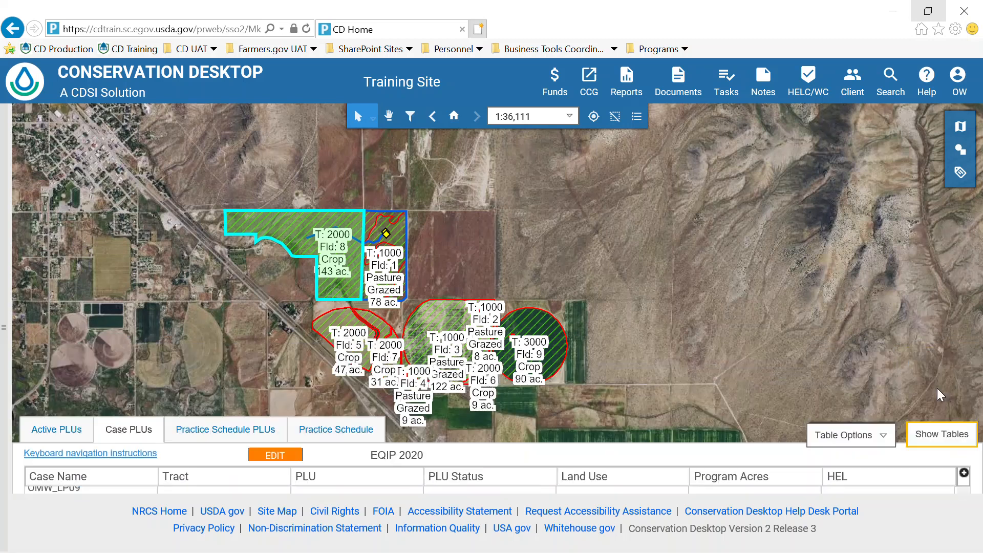
{"action": "left_click", "coordinate": [942, 434]}
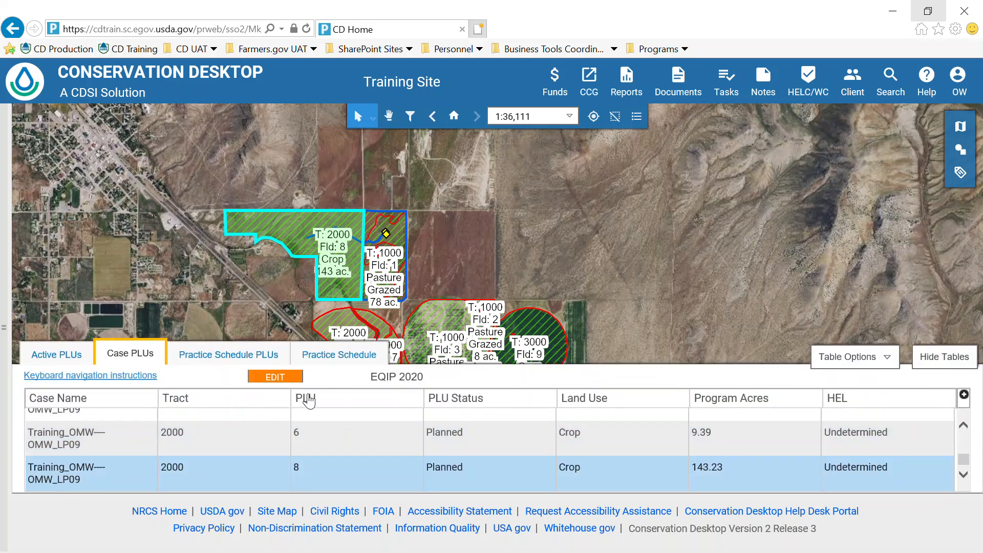
{"action": "left_click", "coordinate": [308, 401]}
{"action": "left_click", "coordinate": [323, 418]}
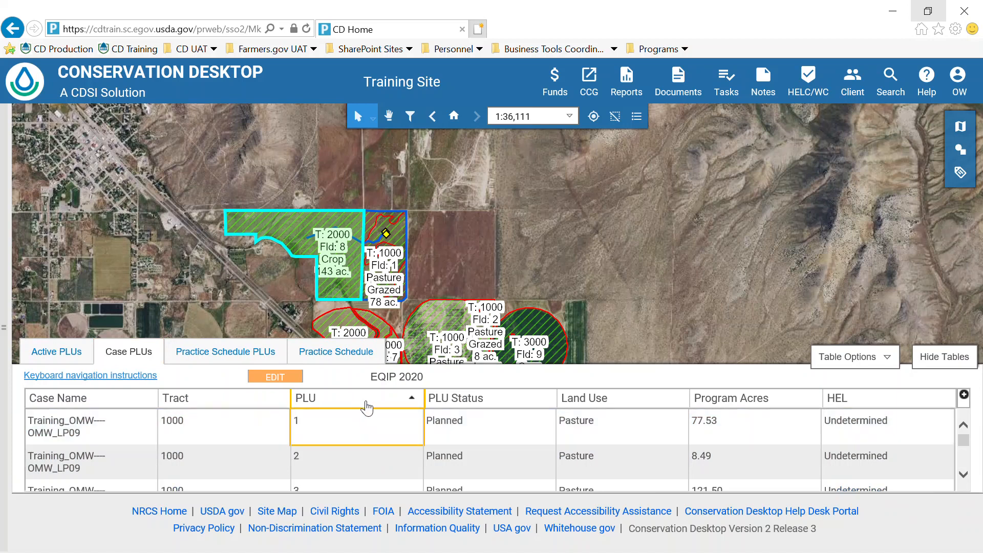
{"action": "left_click", "coordinate": [368, 426]}
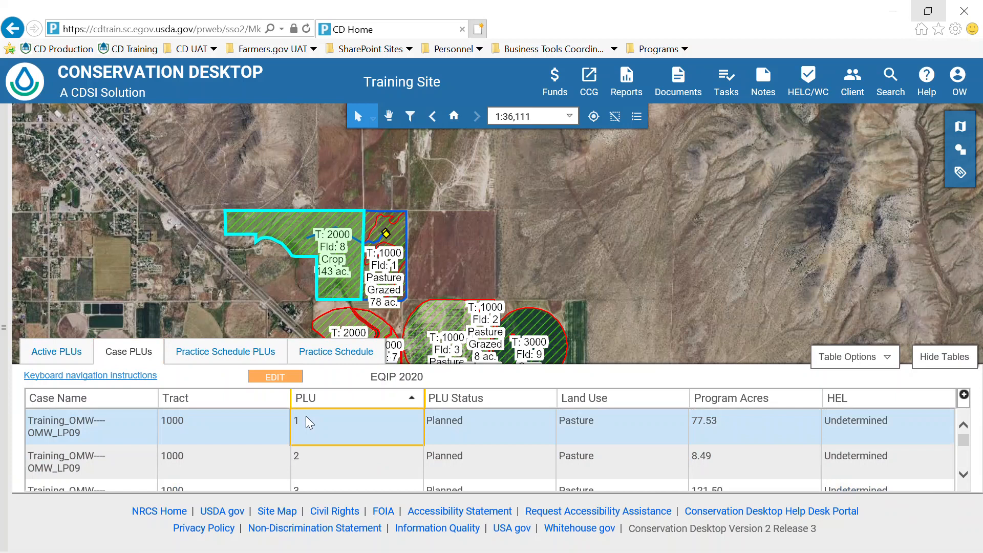
{"action": "left_click", "coordinate": [365, 399]}
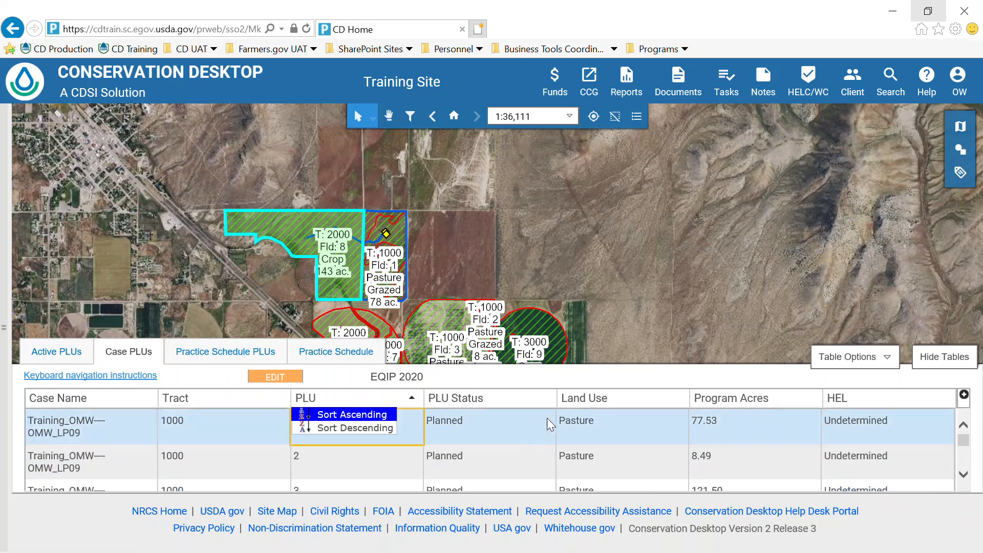
Step: Clear the current land unit selection using the options of the Case PLUs table
{"action": "left_click", "coordinate": [869, 361]}
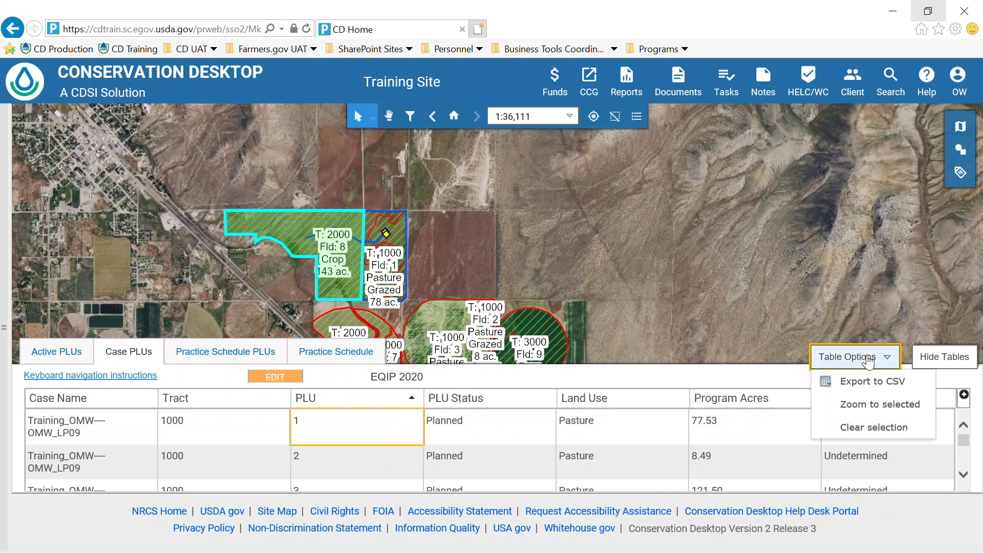
{"action": "left_click", "coordinate": [869, 411]}
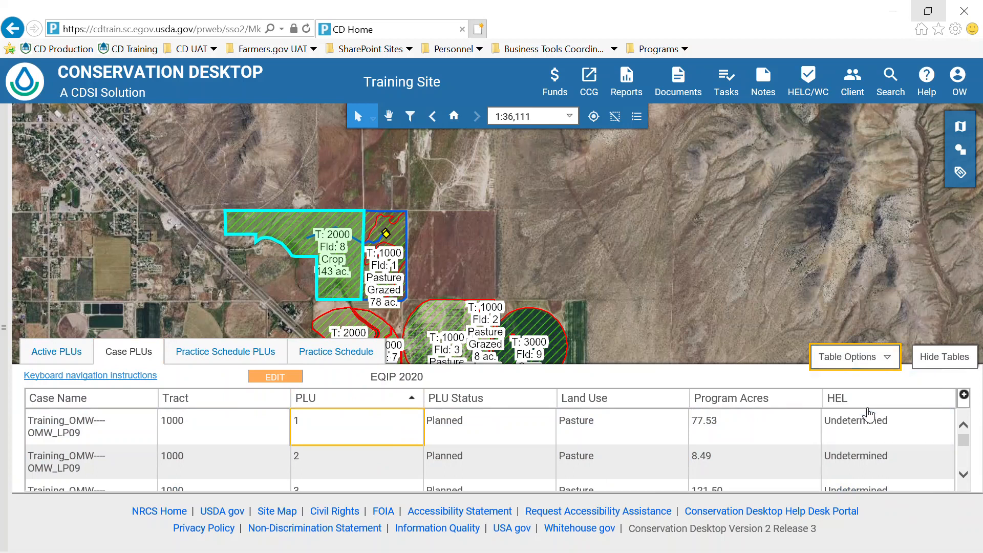
{"action": "left_click", "coordinate": [887, 364]}
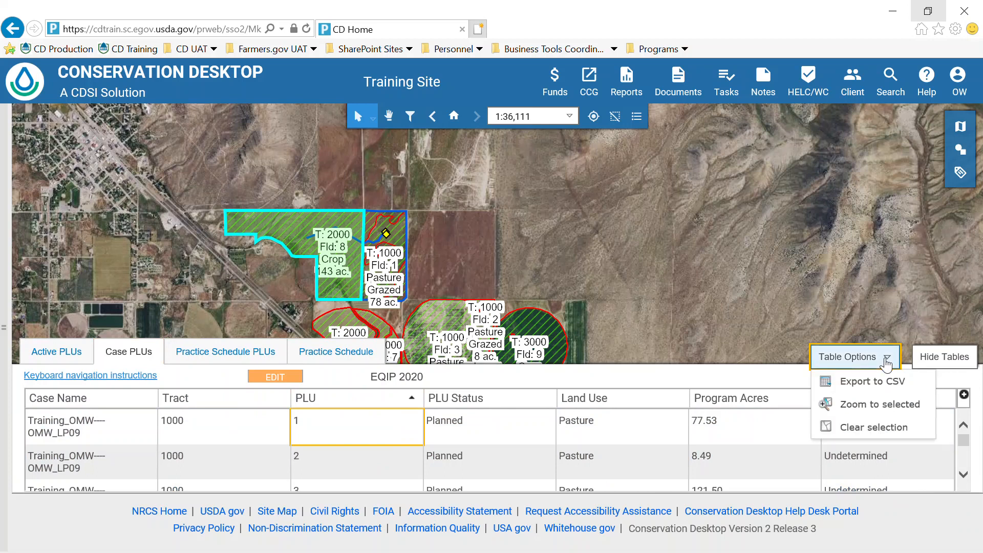
{"action": "left_click", "coordinate": [868, 428]}
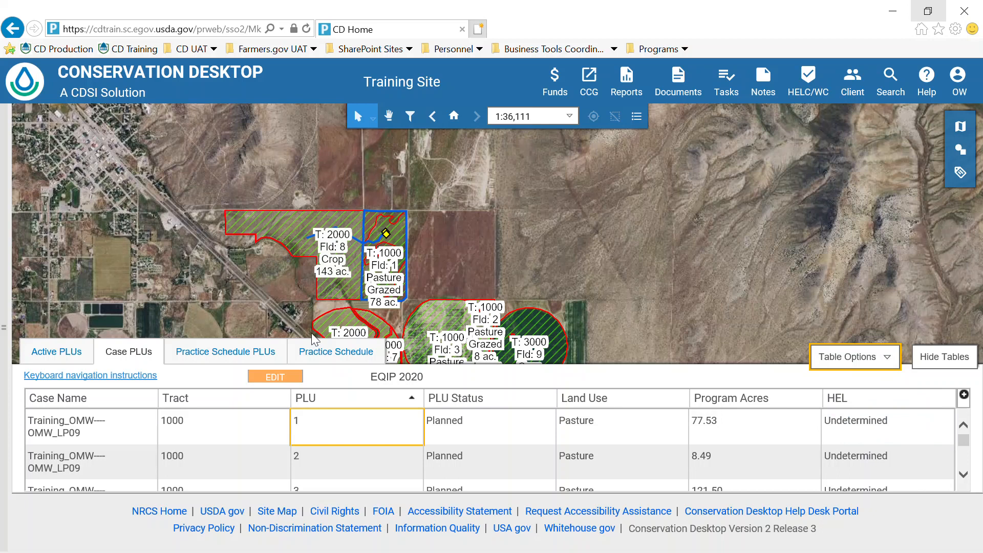
Step: Select practice 314 on PLU 1 of tract 1000 in the Practice Schedule table and zoom the map to it
{"action": "left_click", "coordinate": [323, 351]}
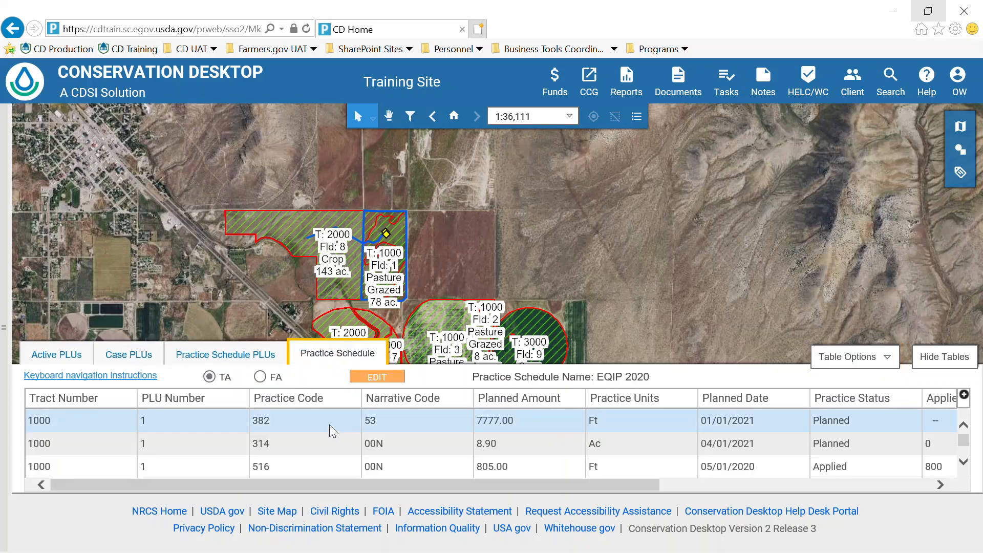
{"action": "left_click", "coordinate": [301, 423]}
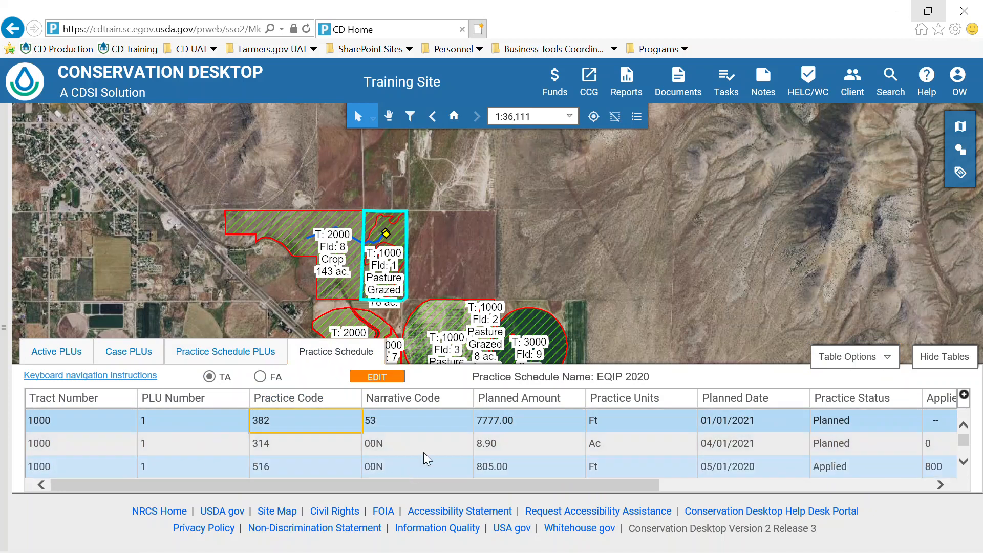
{"action": "left_click", "coordinate": [342, 441]}
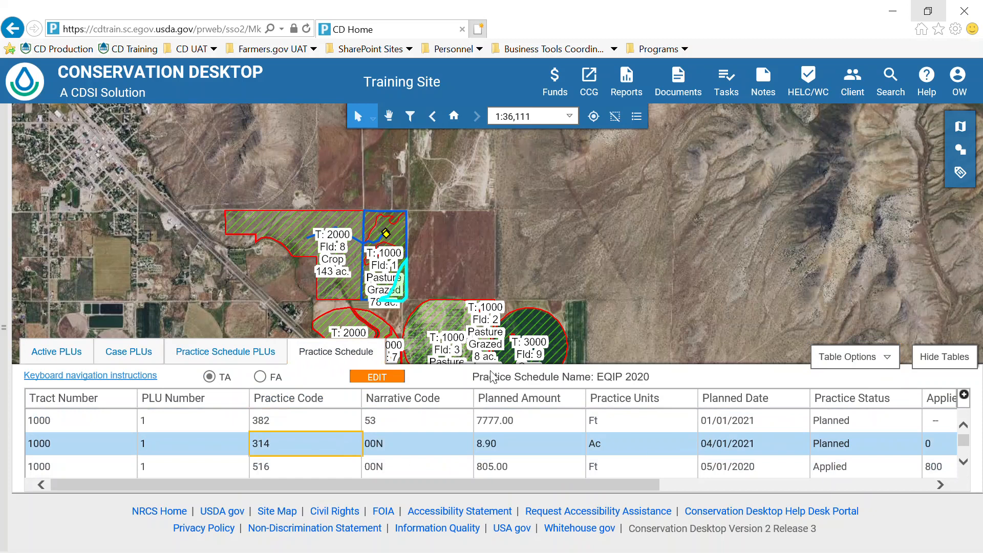
{"action": "left_click", "coordinate": [865, 358]}
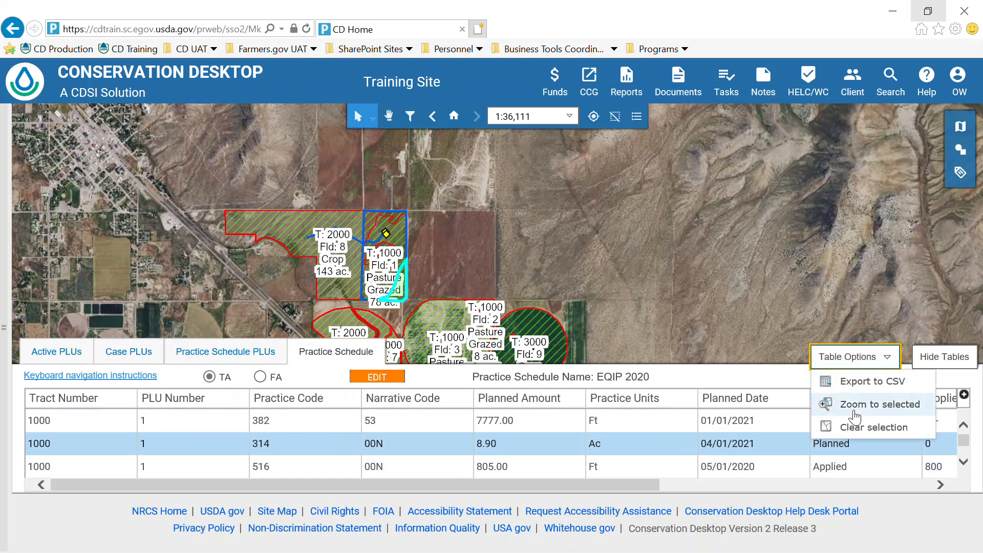
{"action": "left_click", "coordinate": [851, 403]}
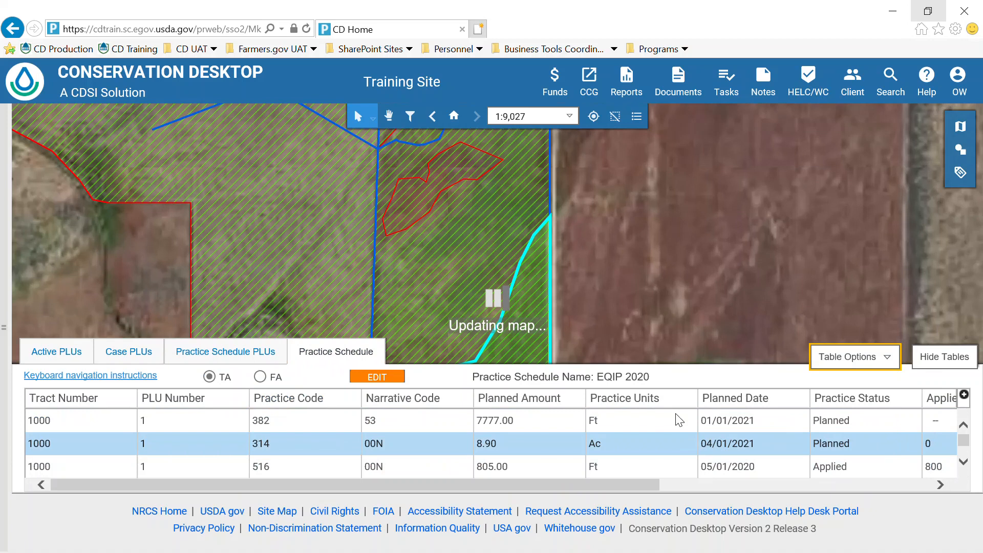
Step: View the zoomed practice with the tables hidden, restore them, and show the practice schedule's FA columns
{"action": "left_click", "coordinate": [944, 357]}
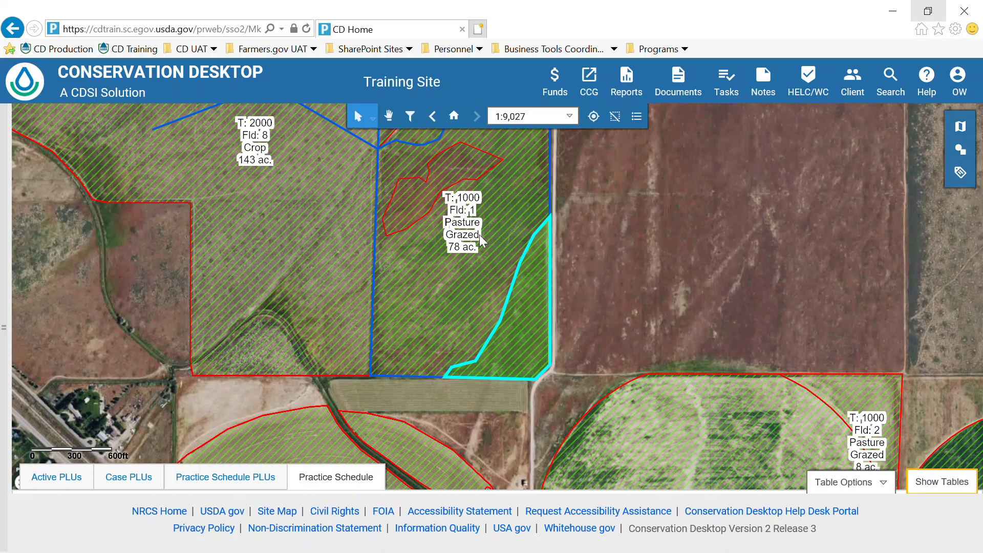
{"action": "left_click", "coordinate": [913, 483]}
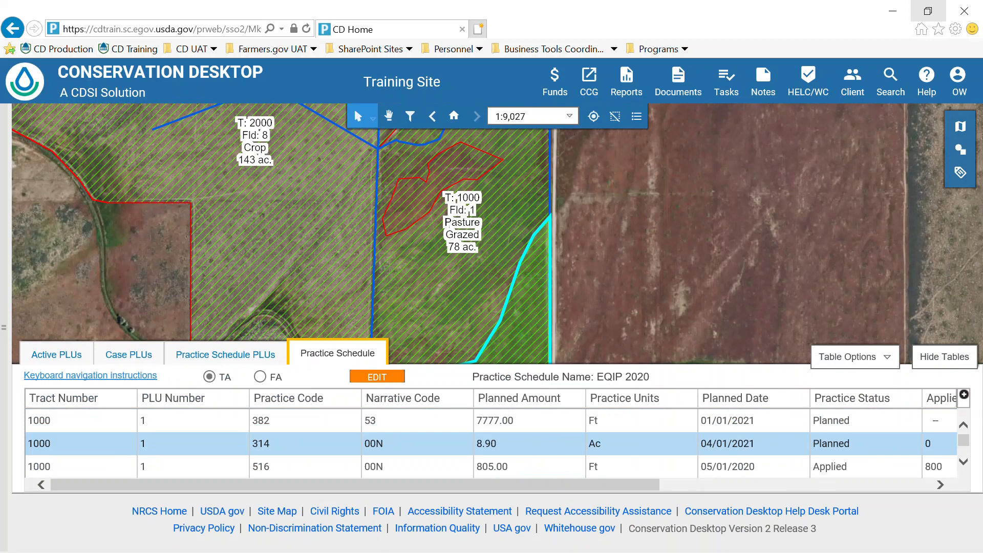
{"action": "left_click", "coordinate": [260, 377]}
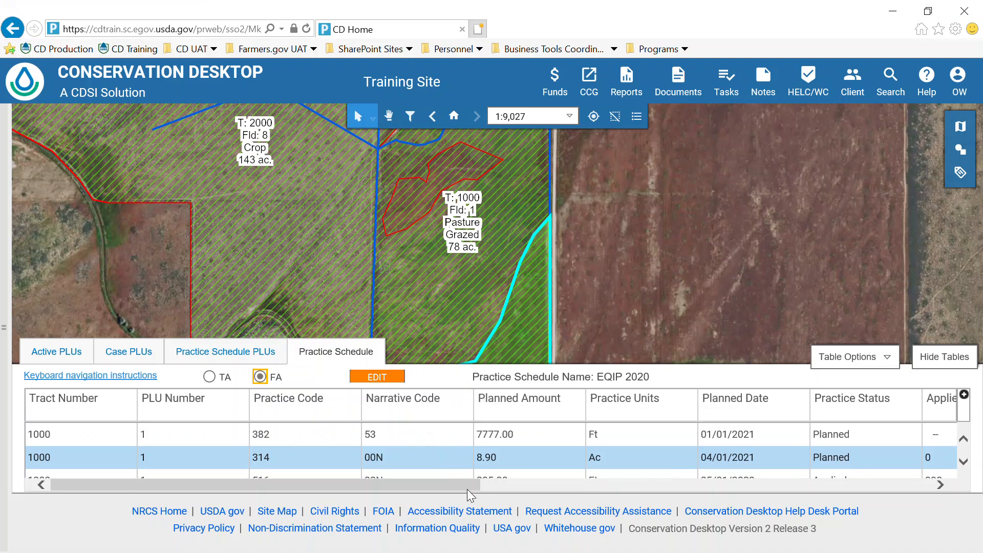
{"action": "left_click_drag", "start_coordinate": [469, 486], "coordinate": [698, 496]}
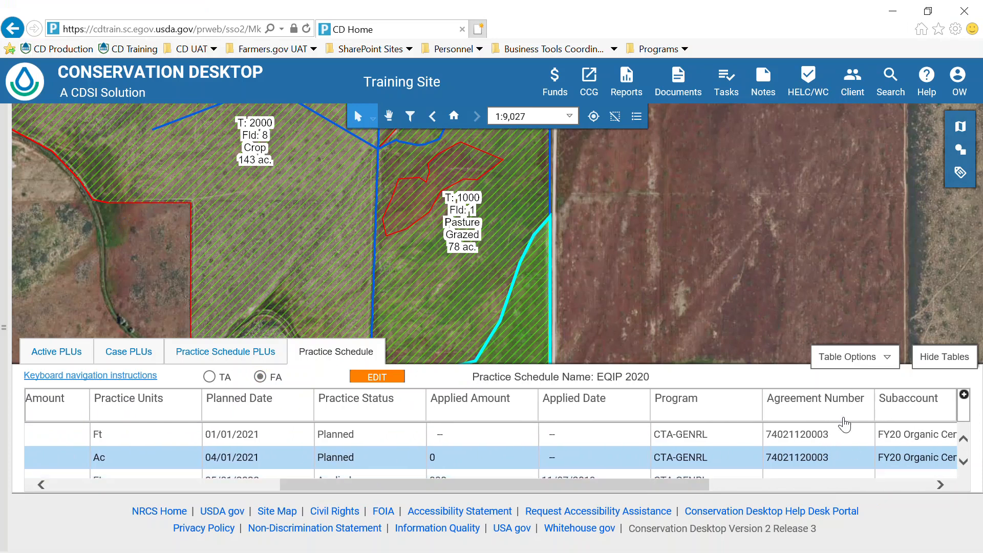
Step: Add the Practice Name column to the practice schedule table and remove the Tract Number and PLU Number columns
{"action": "left_click", "coordinate": [964, 396]}
{"action": "scroll", "coordinate": [856, 449], "scroll_direction": "down", "scroll_amount": 1}
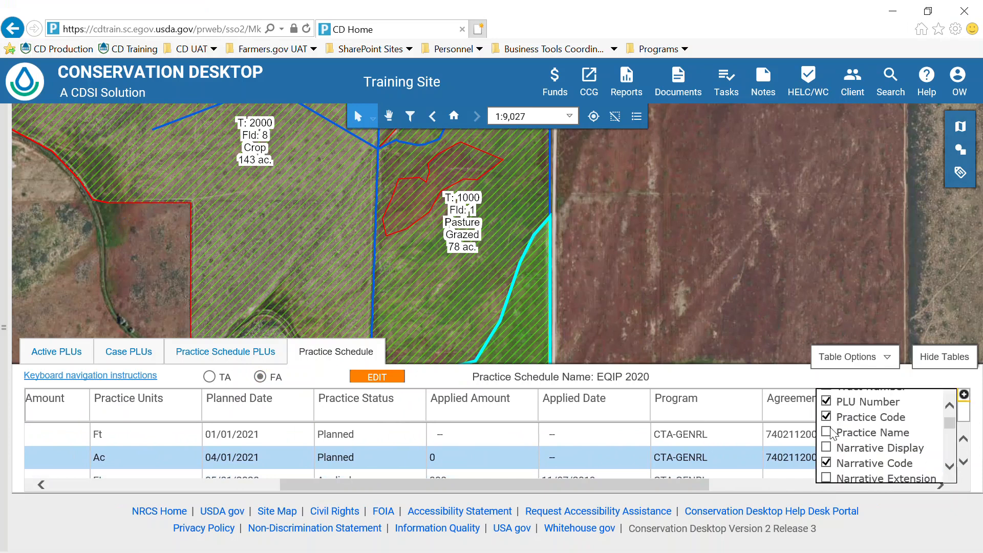
{"action": "left_click", "coordinate": [827, 432]}
{"action": "scroll", "coordinate": [833, 448], "scroll_direction": "down", "scroll_amount": 2}
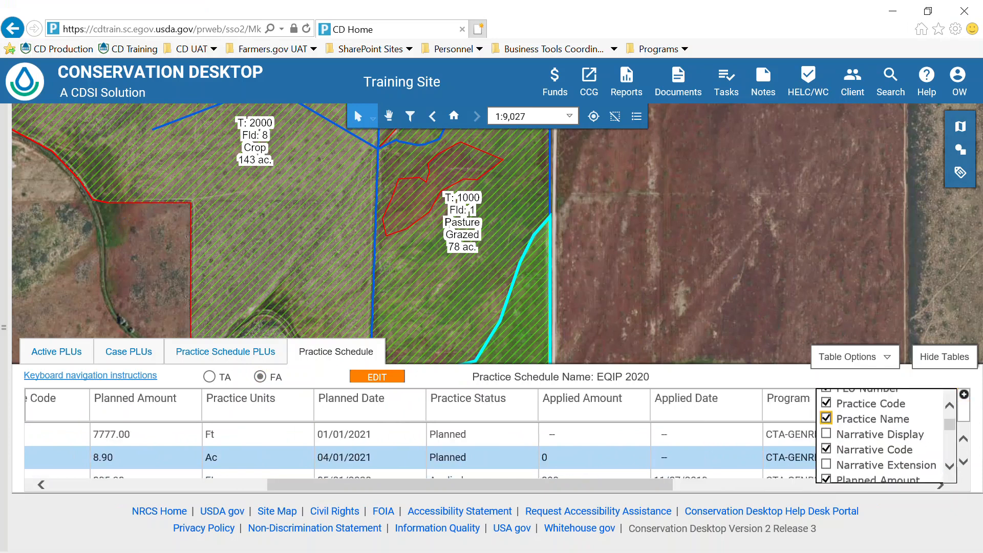
{"action": "scroll", "coordinate": [833, 449], "scroll_direction": "up", "scroll_amount": 3}
{"action": "left_click", "coordinate": [826, 400]}
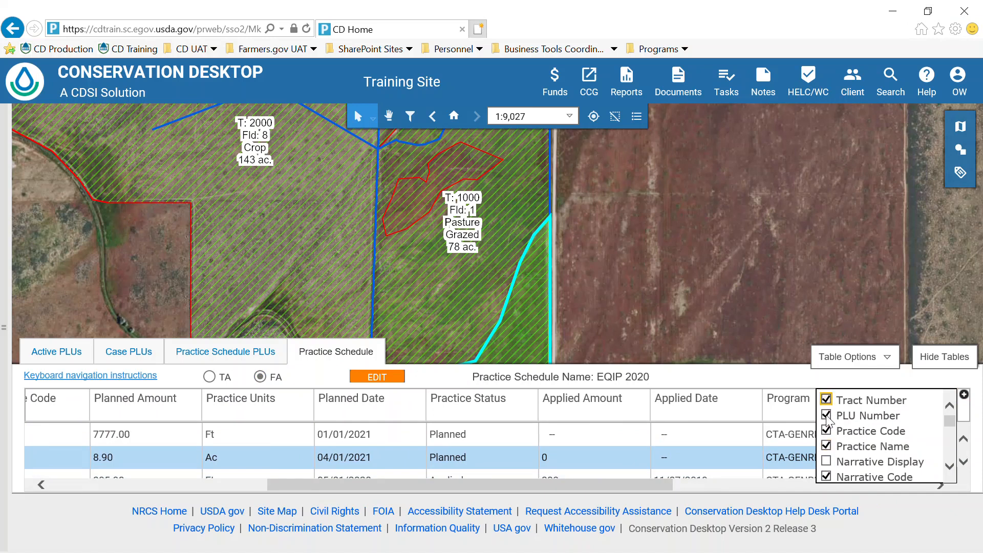
{"action": "left_click", "coordinate": [828, 415]}
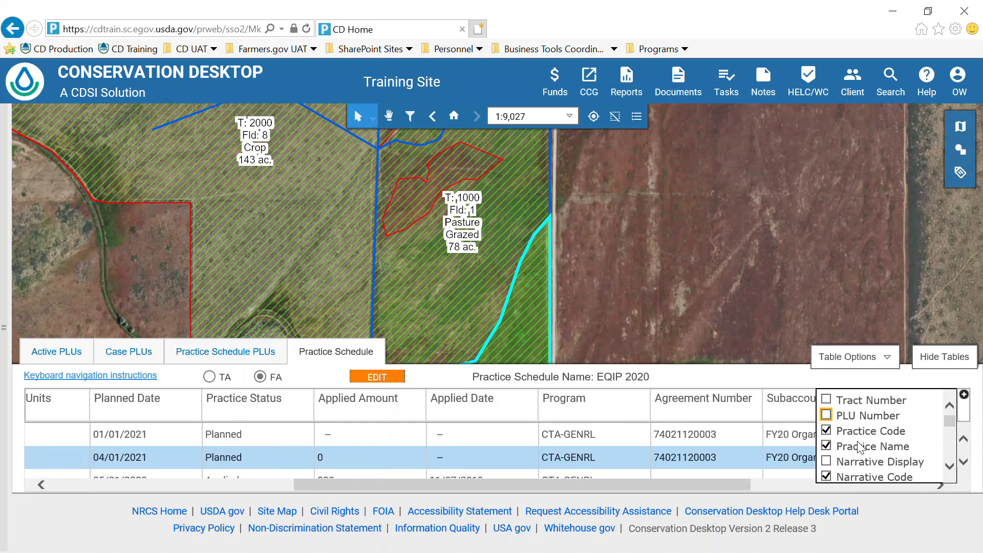
{"action": "left_click", "coordinate": [963, 400]}
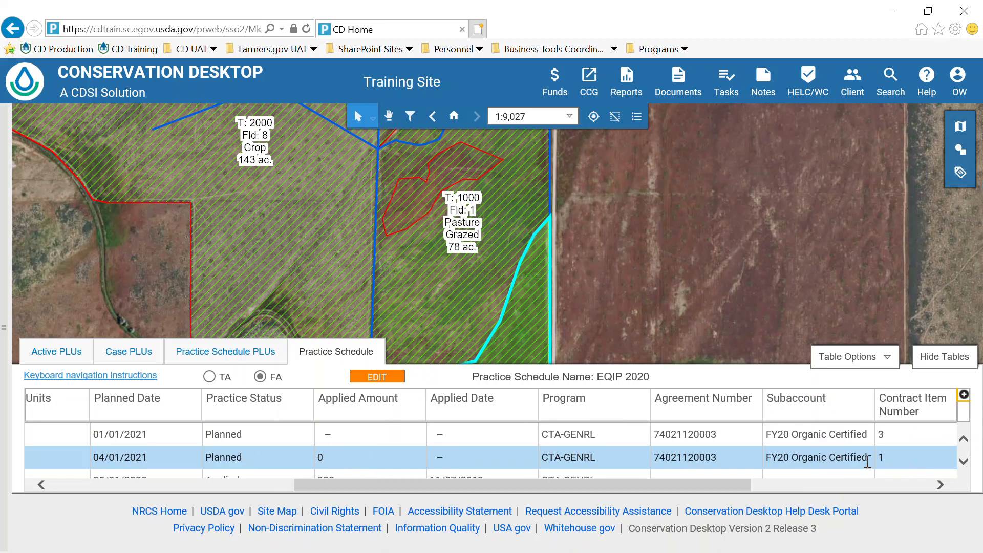
Step: Hide the tables, return the map to its home extent, and pan it to reposition the planned fields
{"action": "left_click", "coordinate": [940, 364]}
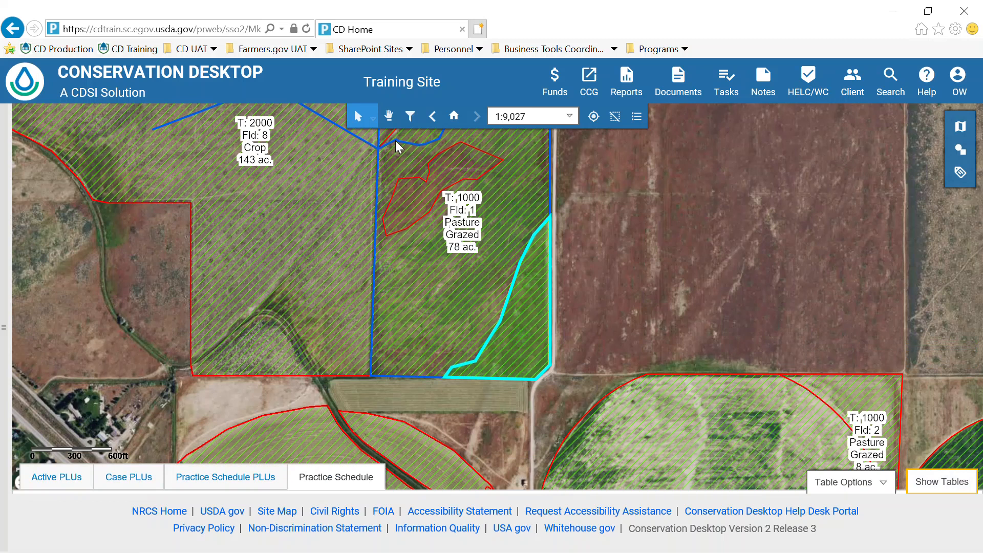
{"action": "left_click", "coordinate": [454, 118]}
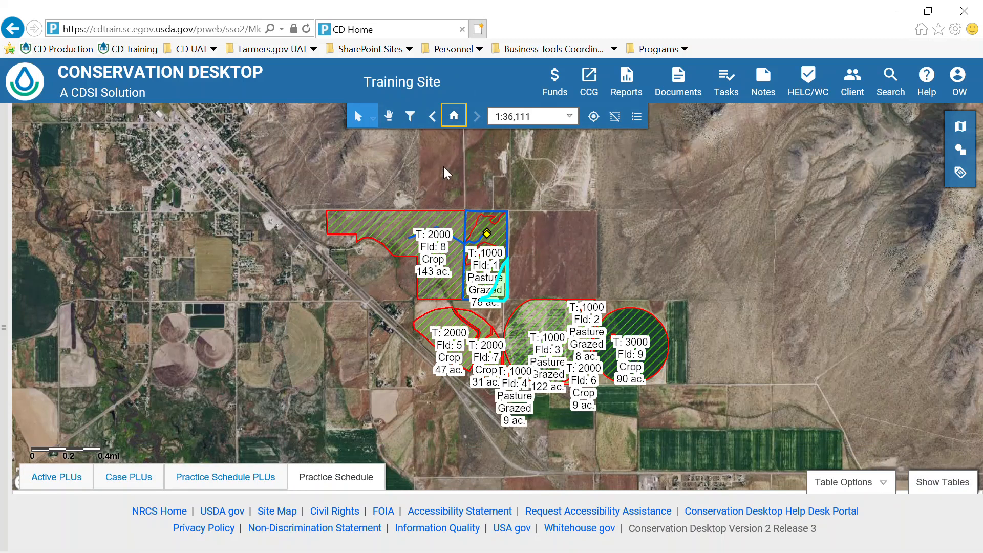
{"action": "left_click", "coordinate": [375, 117]}
{"action": "left_click", "coordinate": [388, 115]}
{"action": "left_click_drag", "start_coordinate": [543, 217], "coordinate": [469, 262]}
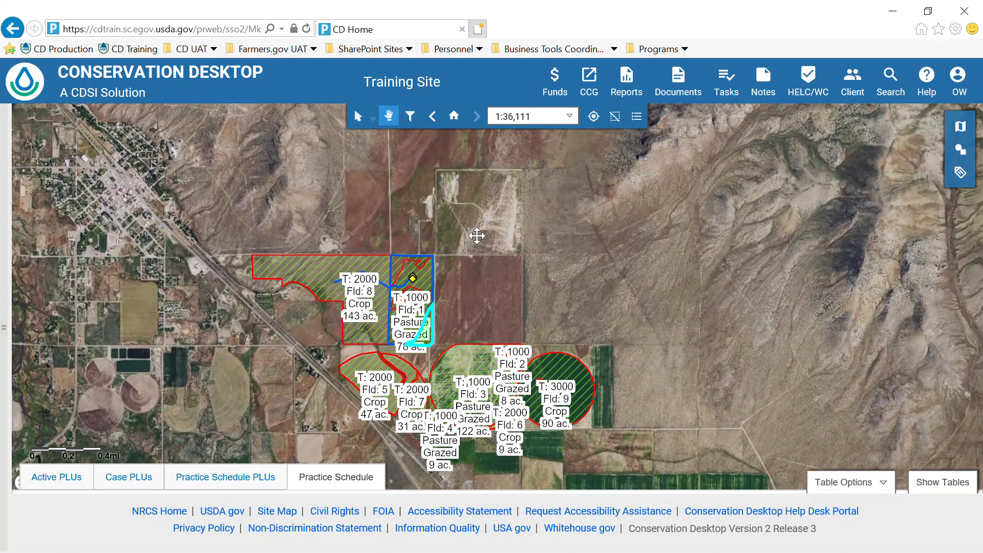
Step: Examine the land units and criteria available for filtering the Practices layer, and close the Filter Tool without applying anything
{"action": "left_click", "coordinate": [411, 117]}
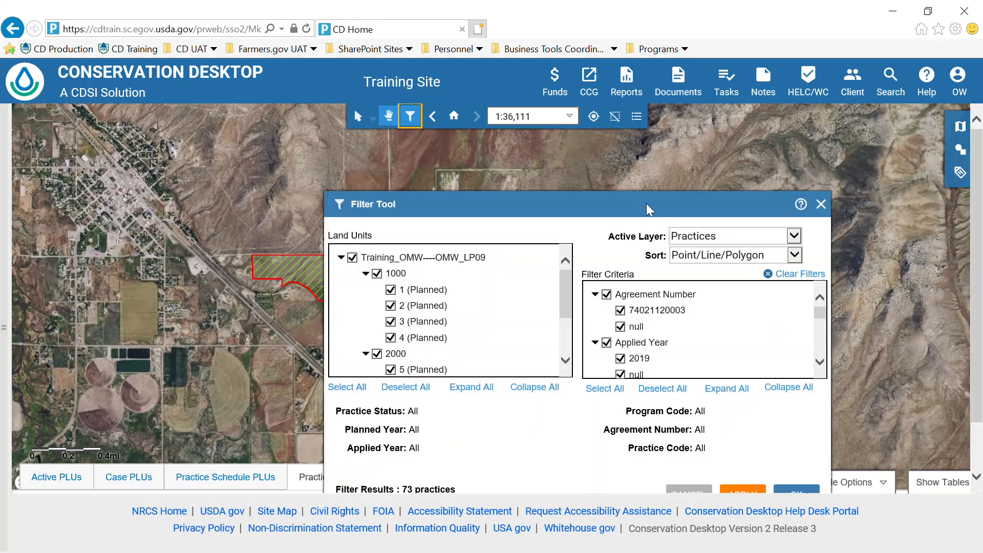
{"action": "left_click_drag", "start_coordinate": [646, 204], "coordinate": [637, 171]}
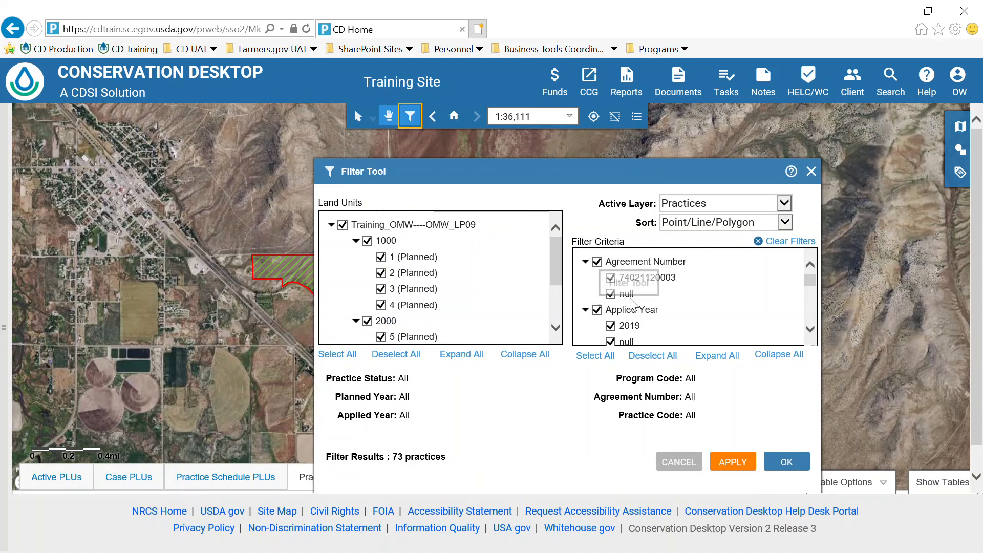
{"action": "scroll", "coordinate": [631, 303], "scroll_direction": "down", "scroll_amount": 3}
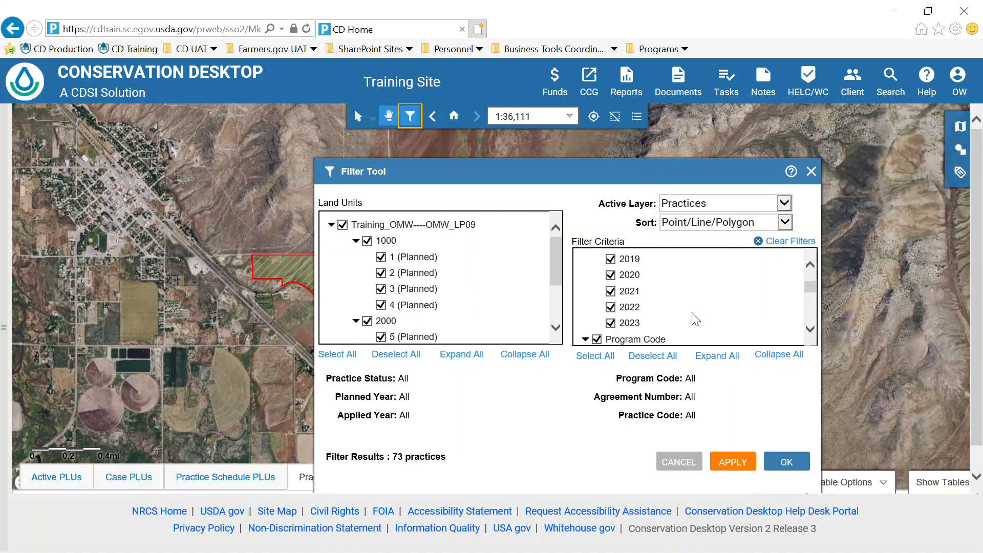
{"action": "scroll", "coordinate": [695, 319], "scroll_direction": "down", "scroll_amount": 3}
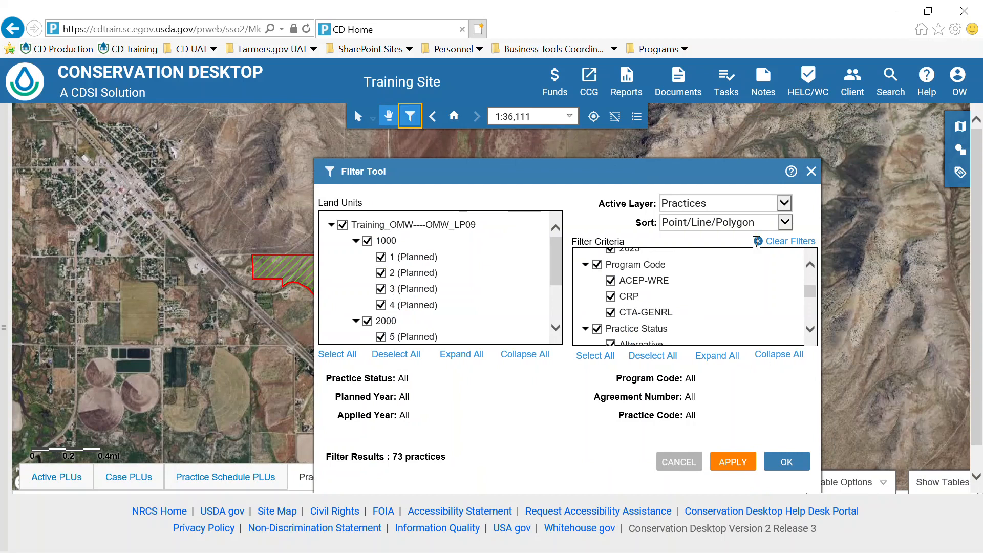
{"action": "left_click", "coordinate": [809, 175]}
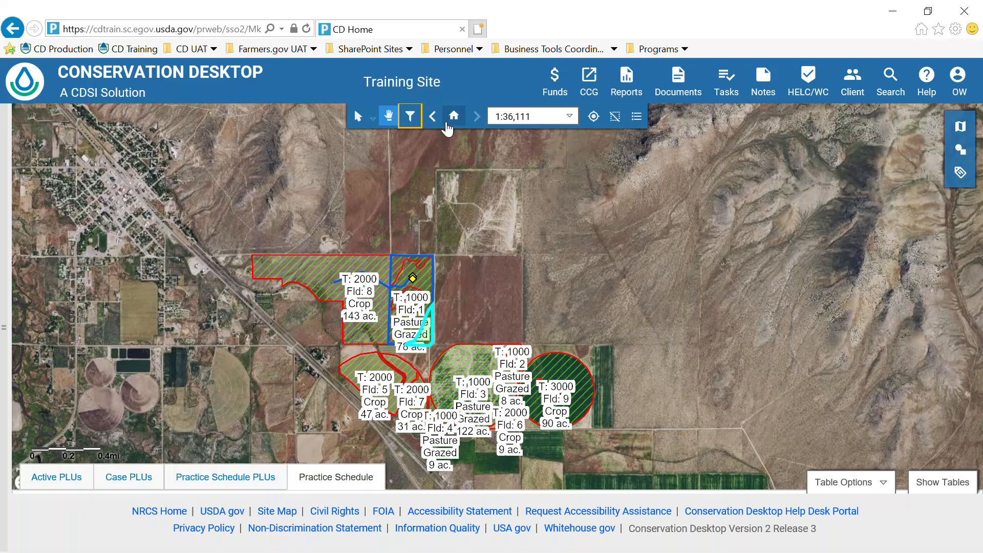
Step: Go back to the previous map extent and forward again to the following one
{"action": "left_click", "coordinate": [432, 116]}
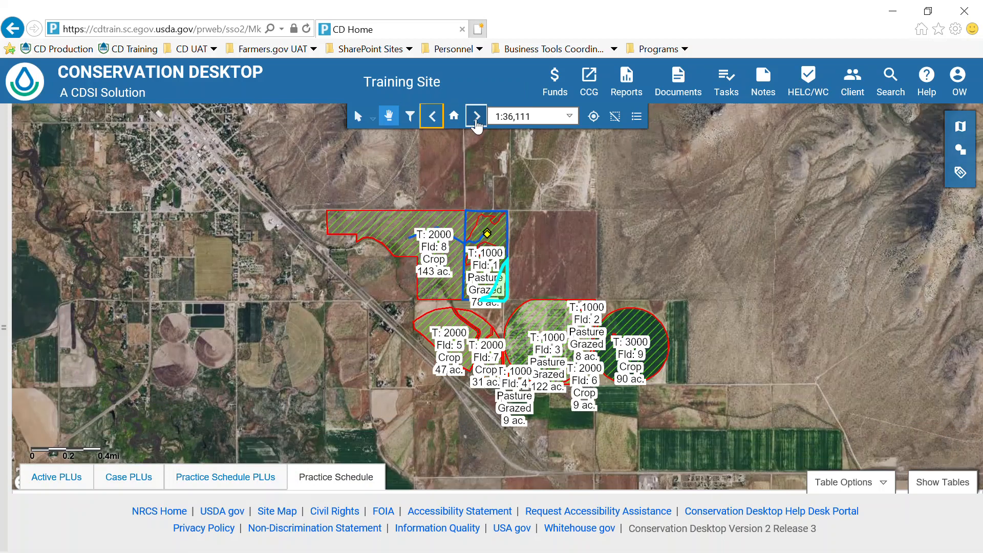
{"action": "left_click", "coordinate": [476, 117]}
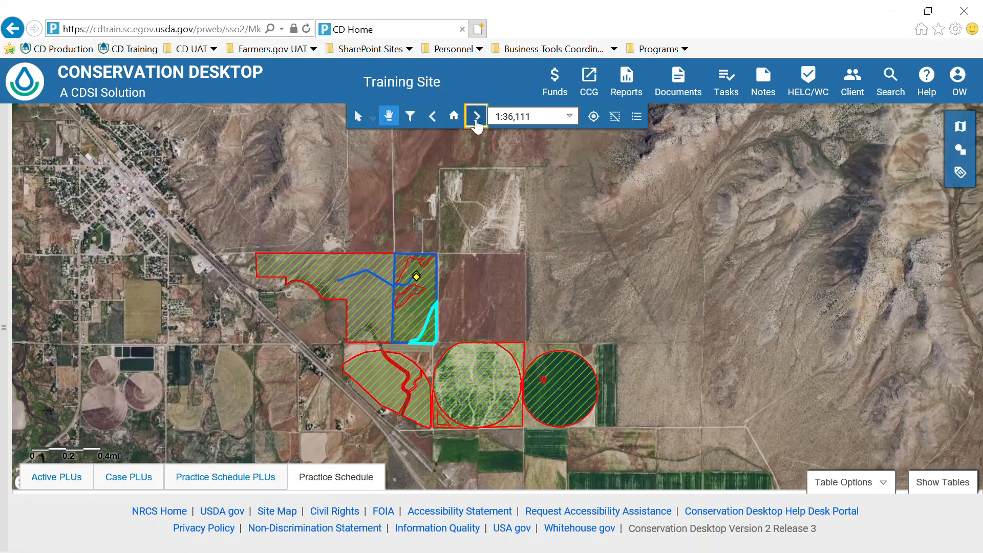
Step: Zoom to the selected practice, clear its selection, and return the map to its home extent
{"action": "left_click", "coordinate": [593, 117]}
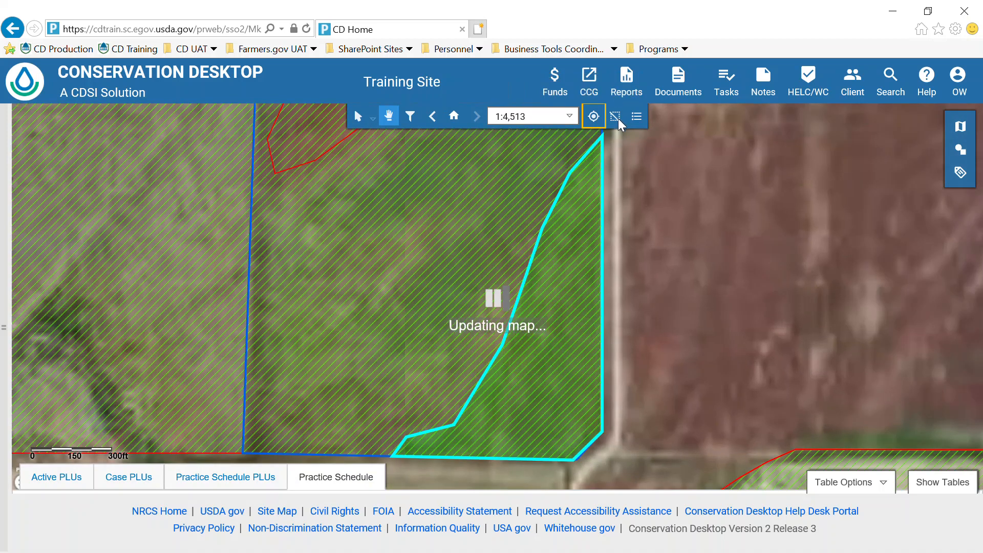
{"action": "left_click", "coordinate": [616, 118]}
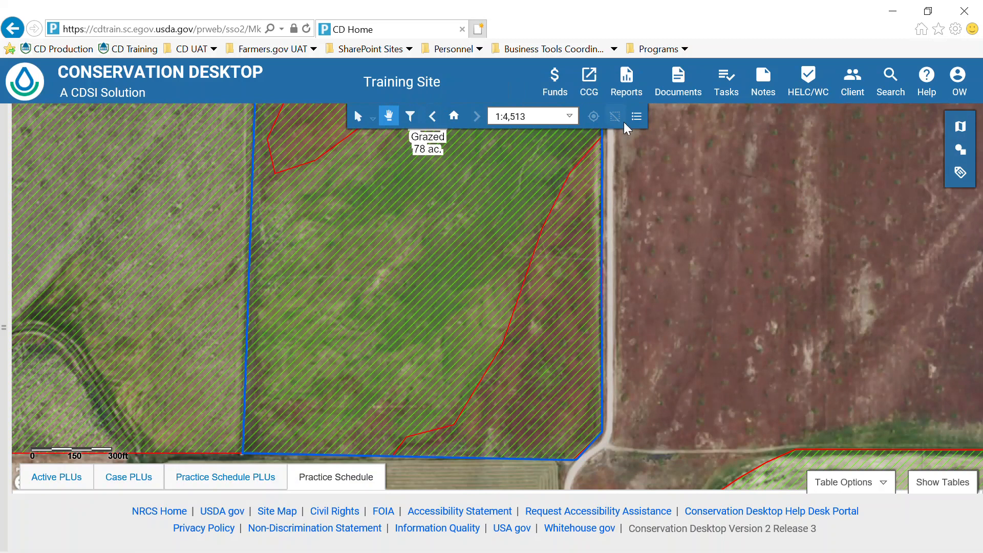
{"action": "left_click", "coordinate": [454, 116]}
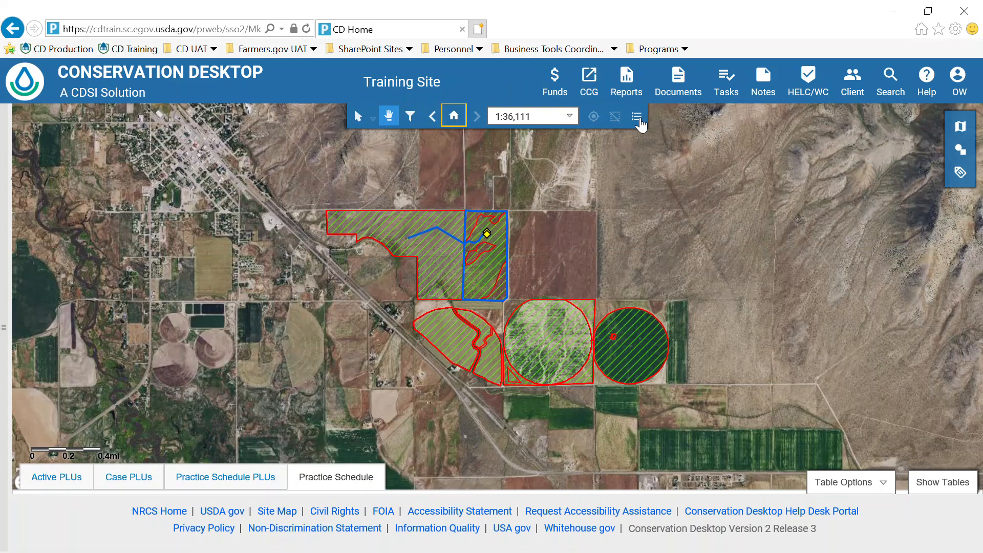
Step: Review the layers listed in Map Contents and move the CLU layer below Easements
{"action": "left_click", "coordinate": [637, 117]}
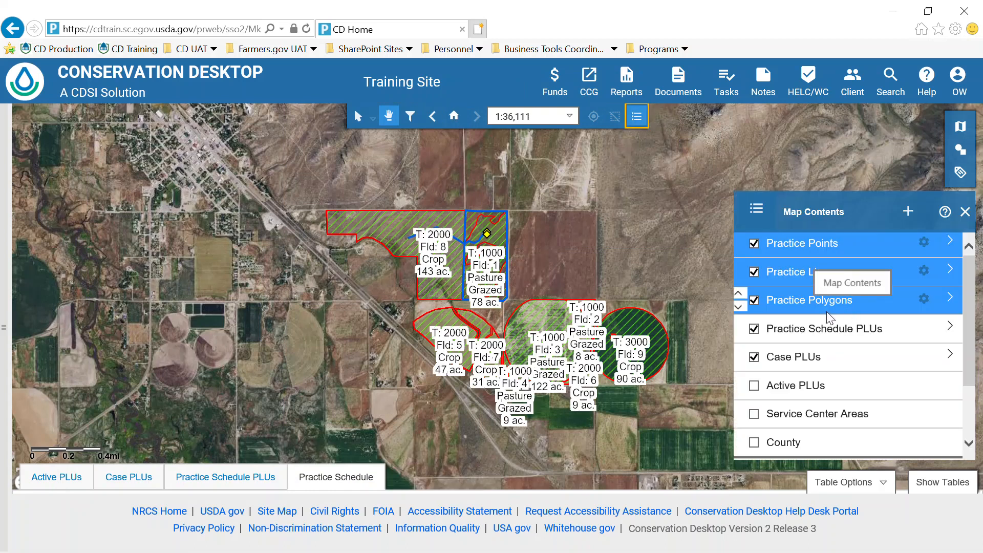
{"action": "scroll", "coordinate": [827, 333], "scroll_direction": "down", "scroll_amount": 3}
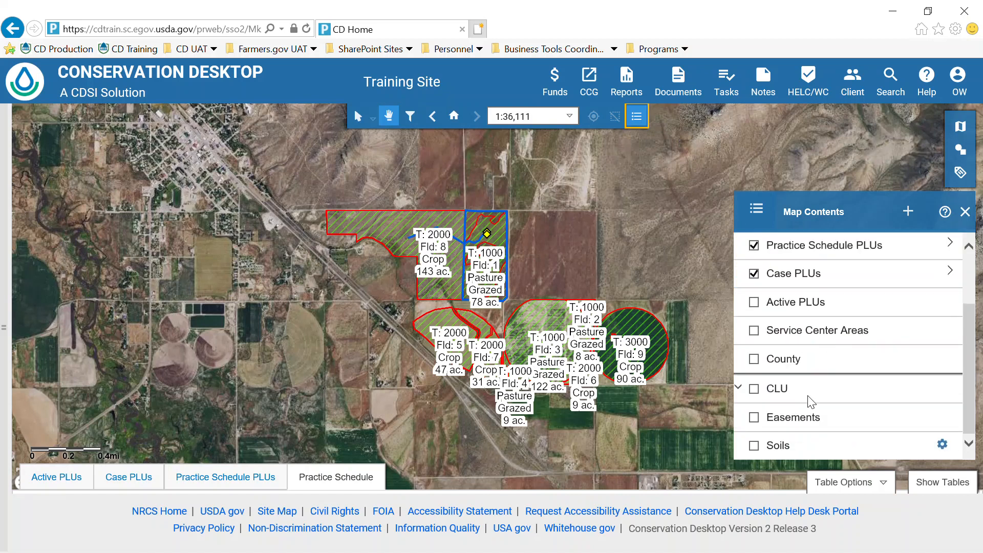
{"action": "scroll", "coordinate": [807, 332], "scroll_direction": "up", "scroll_amount": 3}
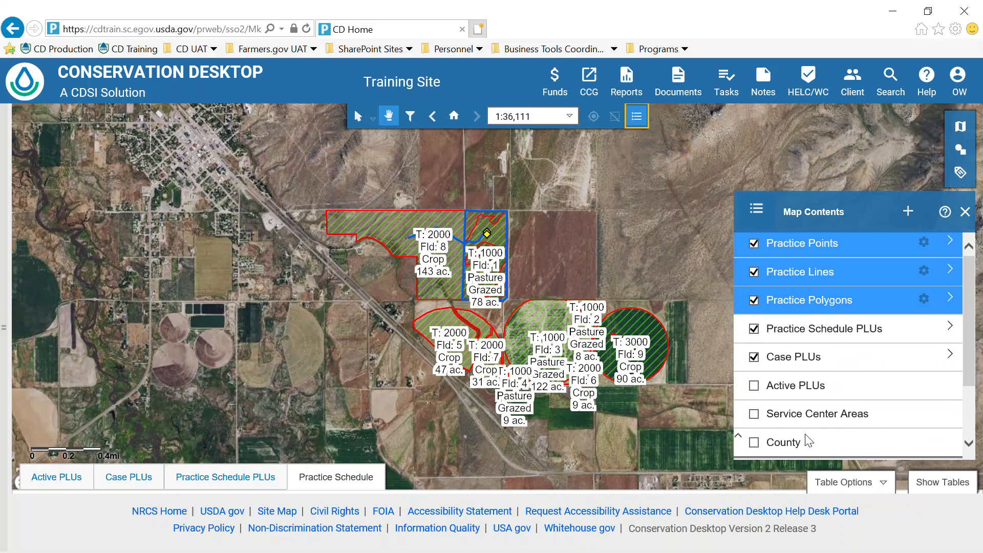
{"action": "scroll", "coordinate": [806, 436], "scroll_direction": "down", "scroll_amount": 1}
{"action": "scroll", "coordinate": [805, 427], "scroll_direction": "down", "scroll_amount": 1}
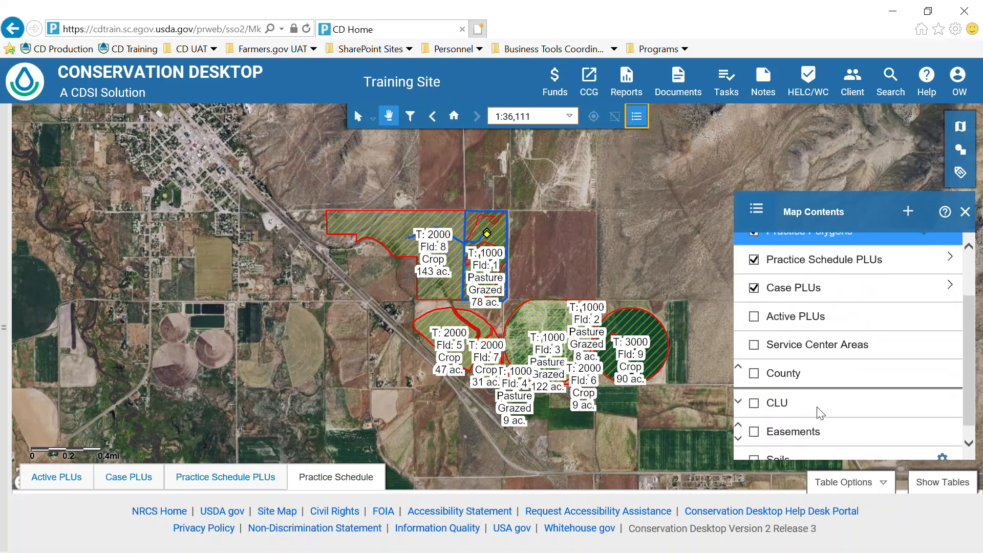
{"action": "scroll", "coordinate": [816, 412], "scroll_direction": "down", "scroll_amount": 1}
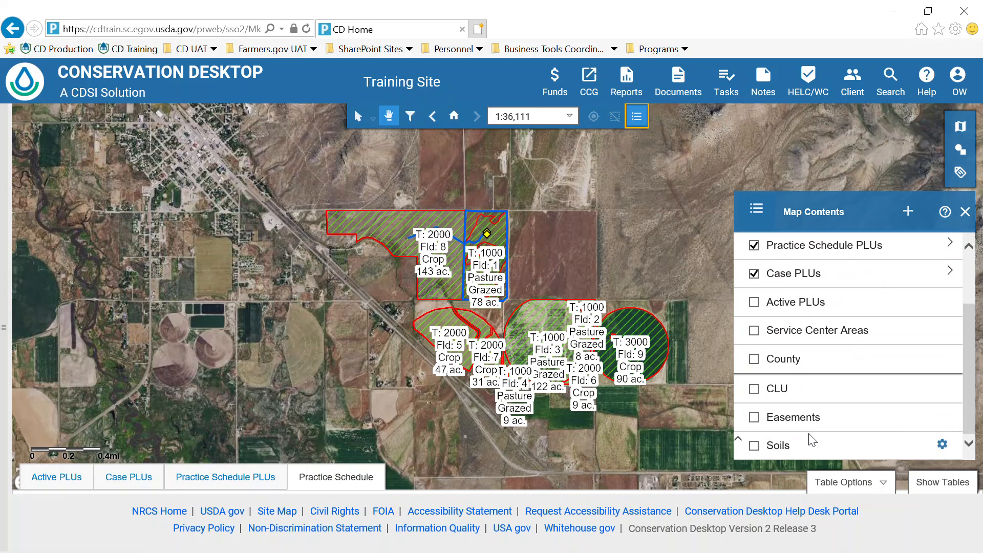
{"action": "left_click", "coordinate": [740, 389]}
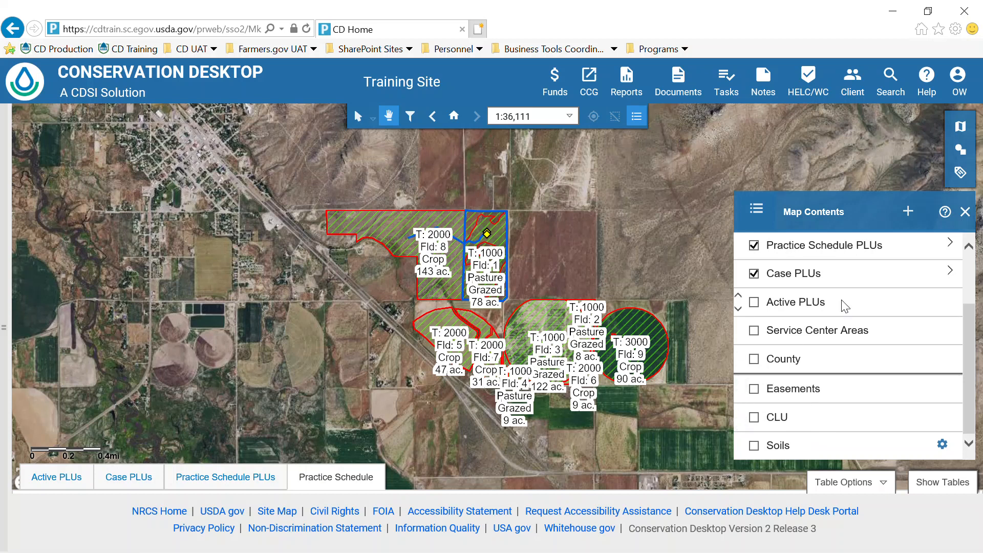
Step: Turn off the Practice Schedule PLUs layer's labels, show its legend, and close Map Contents
{"action": "left_click", "coordinate": [951, 277]}
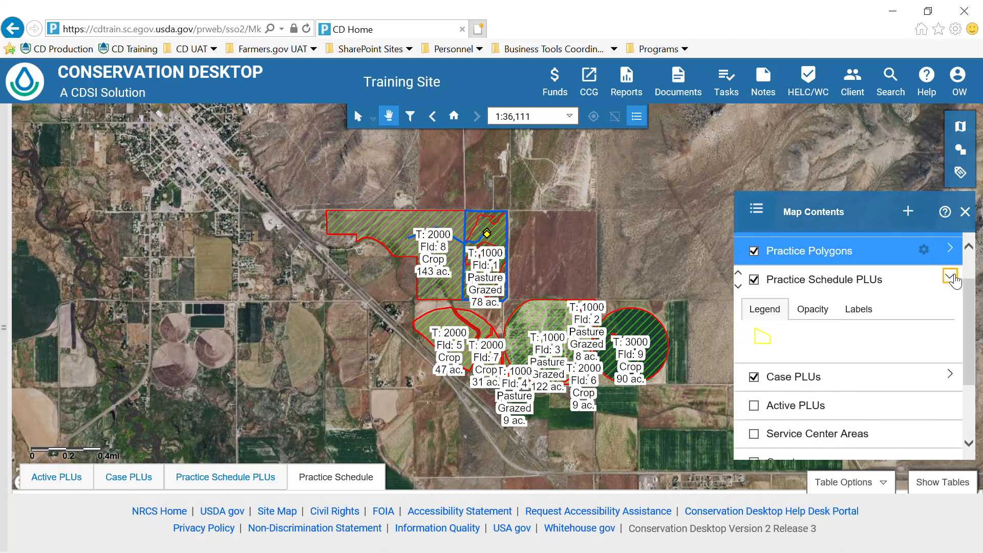
{"action": "left_click", "coordinate": [858, 309]}
{"action": "left_click", "coordinate": [765, 343]}
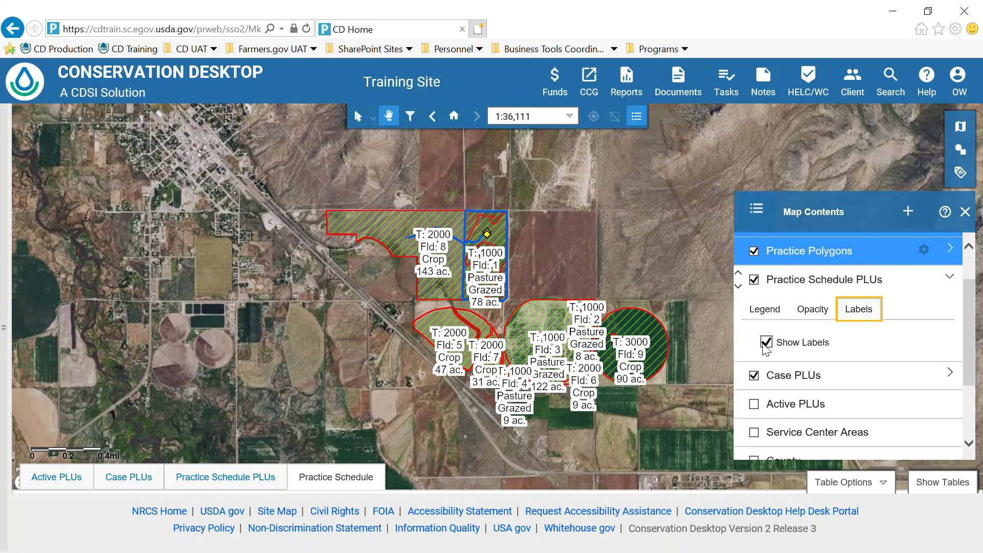
{"action": "left_click", "coordinate": [767, 342]}
{"action": "left_click", "coordinate": [771, 310]}
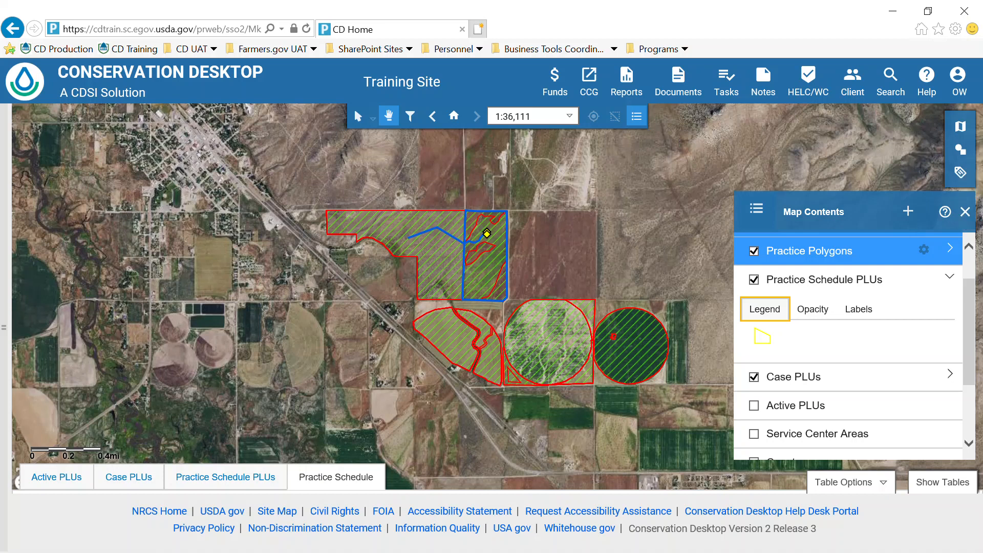
{"action": "left_click", "coordinate": [965, 217]}
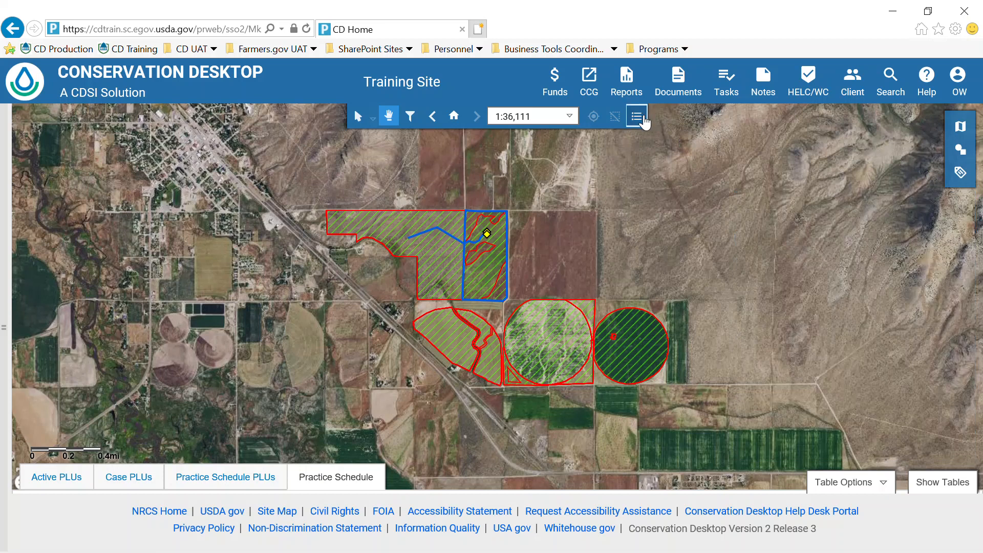
Step: Try the World Street Map base map, switch to USDA NAIP, and close the Base Map Gallery
{"action": "left_click", "coordinate": [959, 131]}
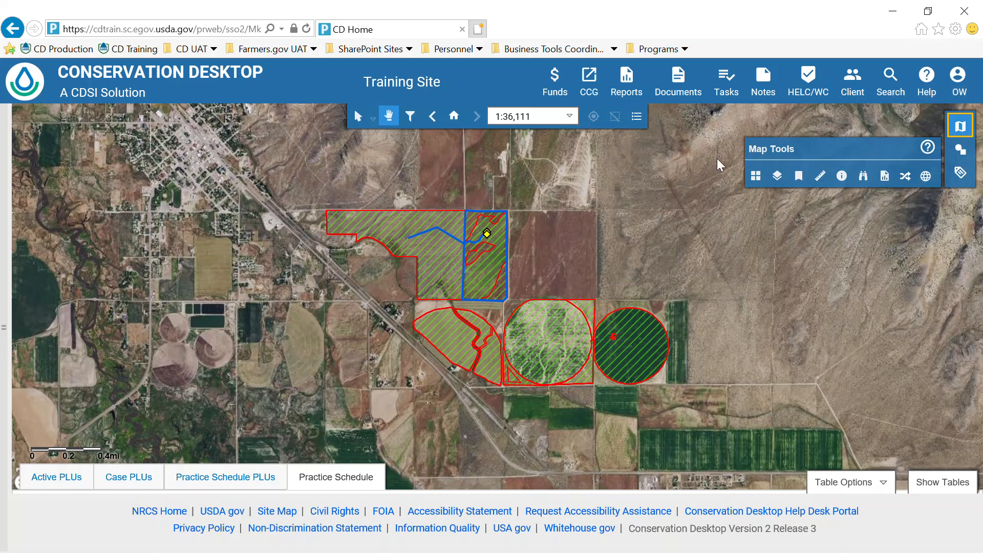
{"action": "left_click", "coordinate": [756, 178]}
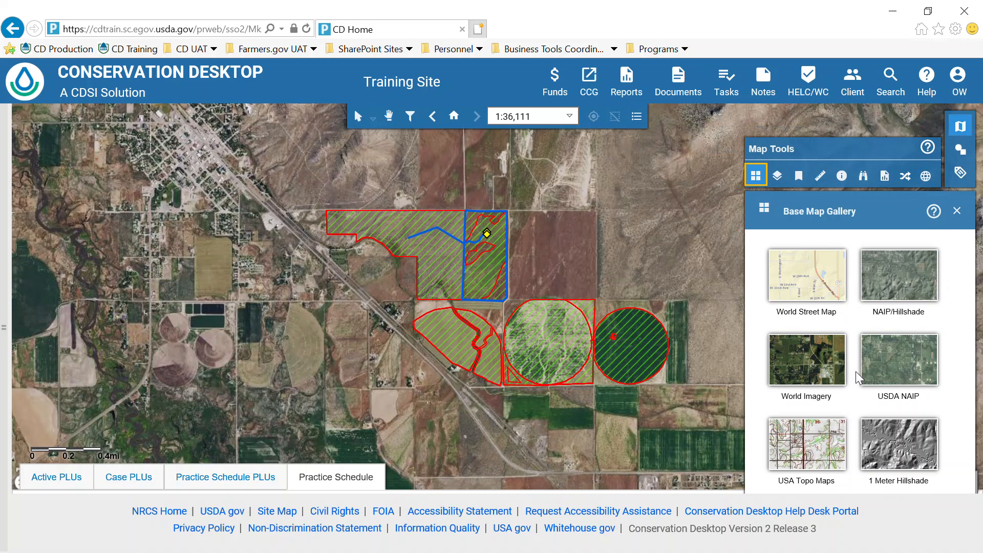
{"action": "left_click", "coordinate": [842, 277]}
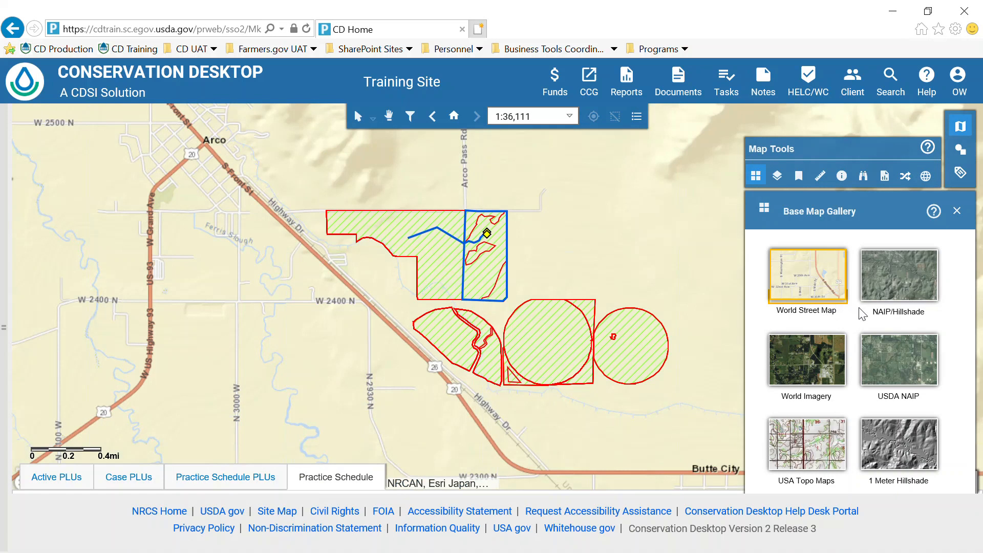
{"action": "left_click", "coordinate": [902, 365]}
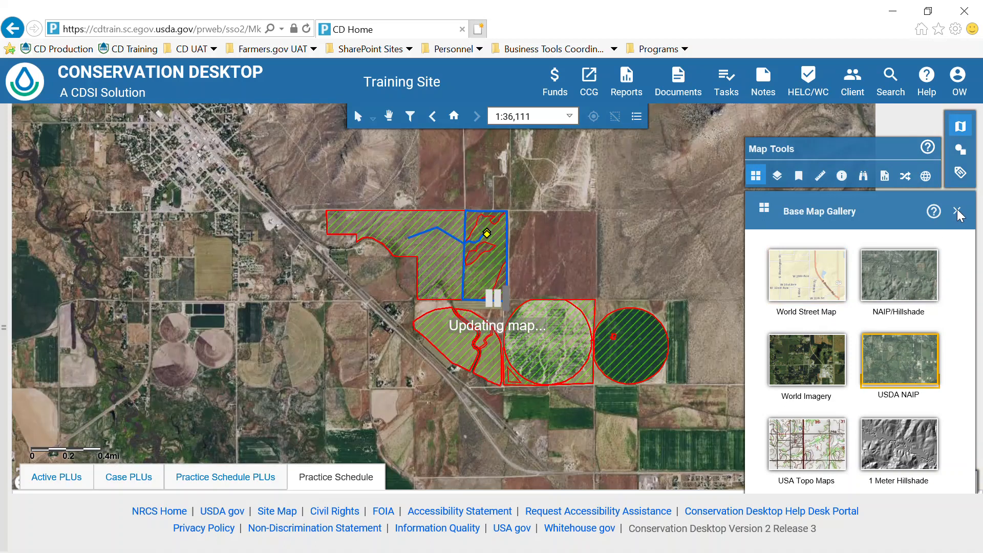
{"action": "left_click", "coordinate": [957, 211]}
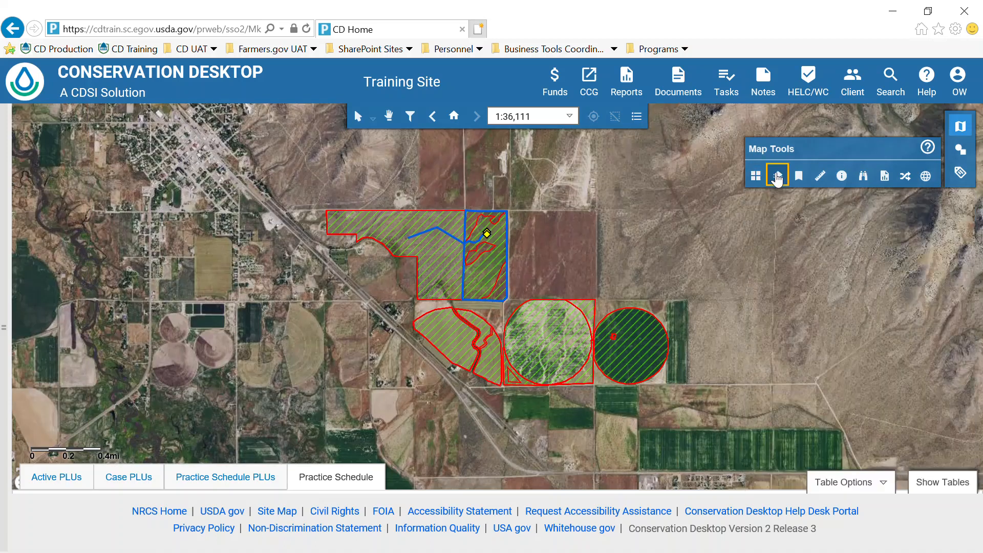
Step: Review the base map entries and other categories in Layer Preferences, and close it without saving
{"action": "left_click", "coordinate": [777, 177]}
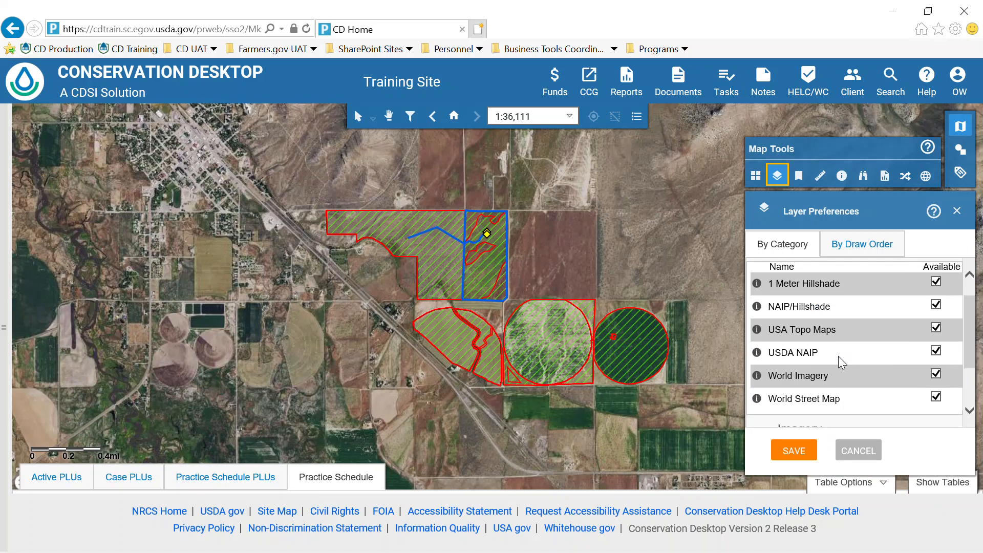
{"action": "scroll", "coordinate": [837, 355], "scroll_direction": "down", "scroll_amount": 2}
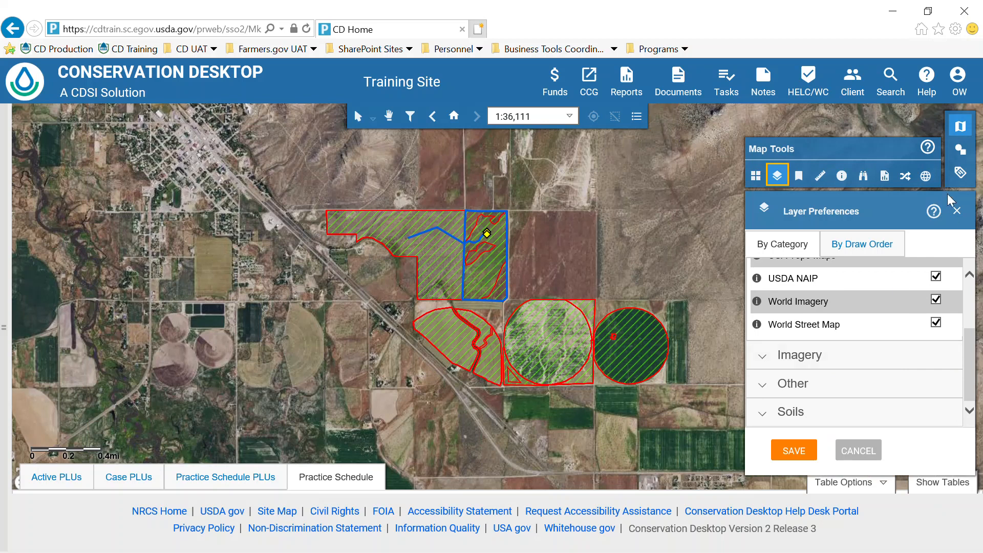
{"action": "left_click", "coordinate": [957, 210]}
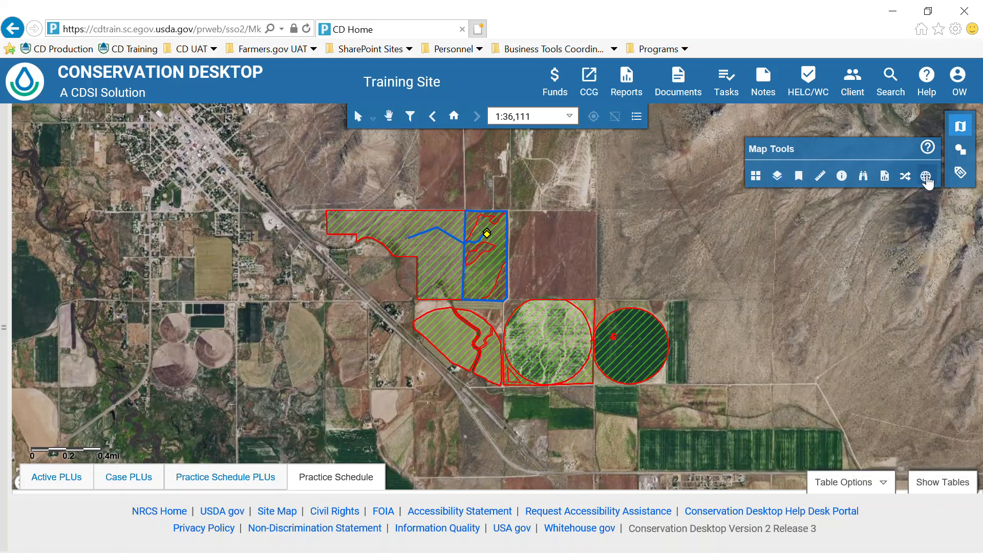
Step: Review the available Draw Tools and Label Tools, closing each toolset after viewing it
{"action": "left_click", "coordinate": [927, 178]}
{"action": "left_click", "coordinate": [959, 152]}
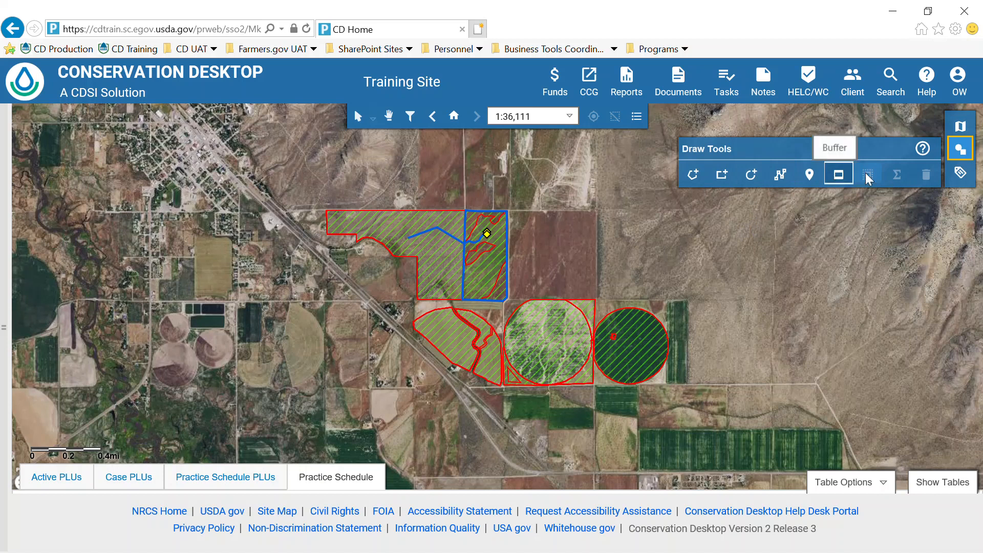
{"action": "left_click", "coordinate": [962, 153]}
{"action": "left_click", "coordinate": [961, 173]}
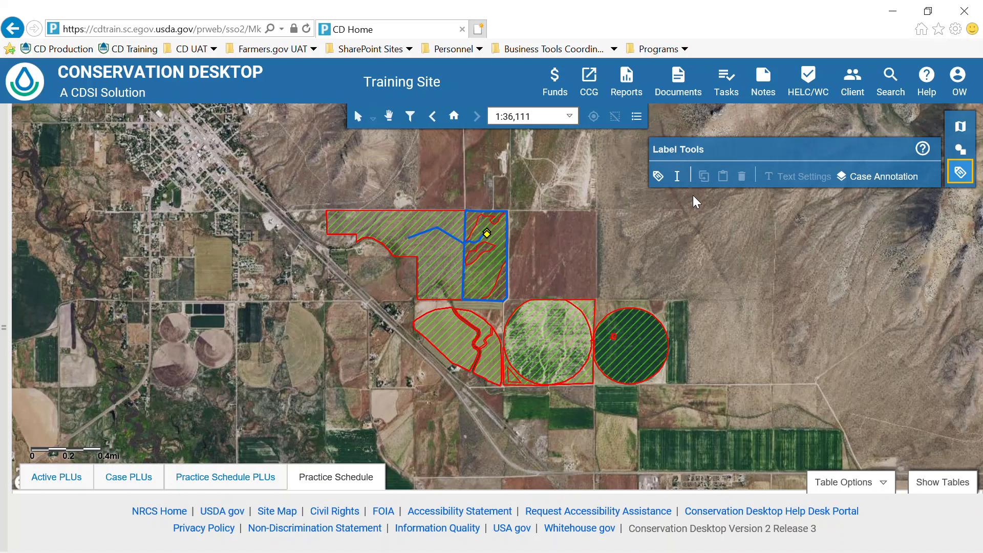
{"action": "left_click", "coordinate": [960, 172]}
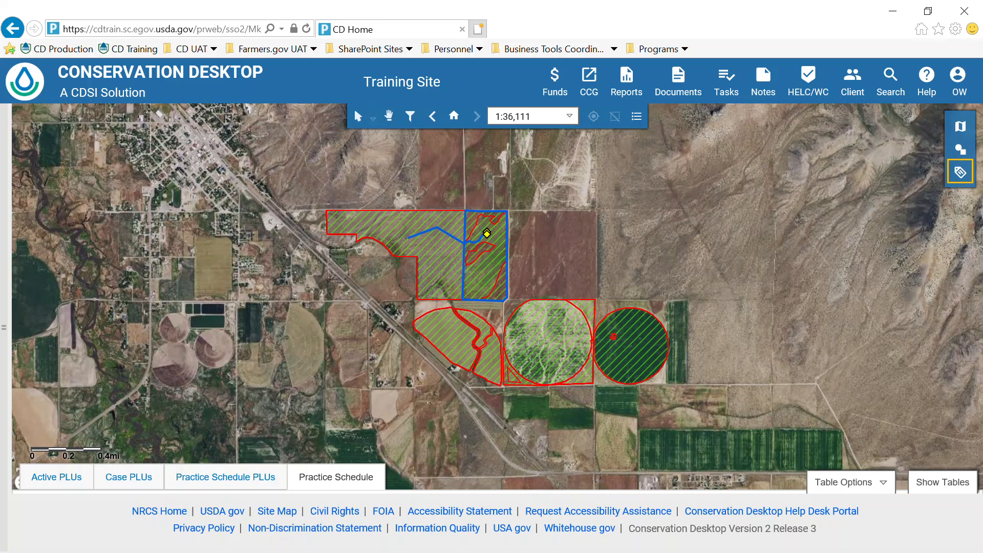
{"action": "left_click", "coordinate": [956, 18]}
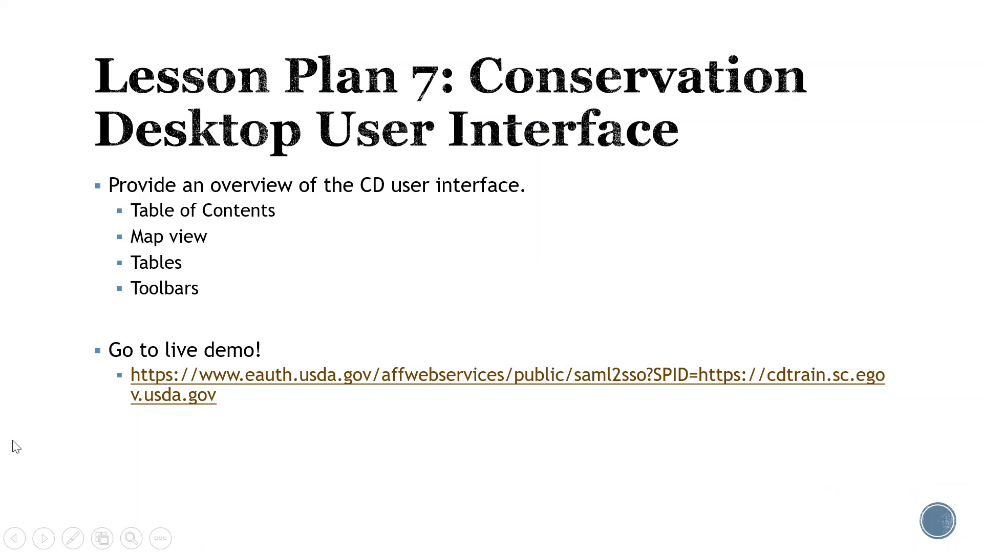
{"action": "key", "text": "Right"}
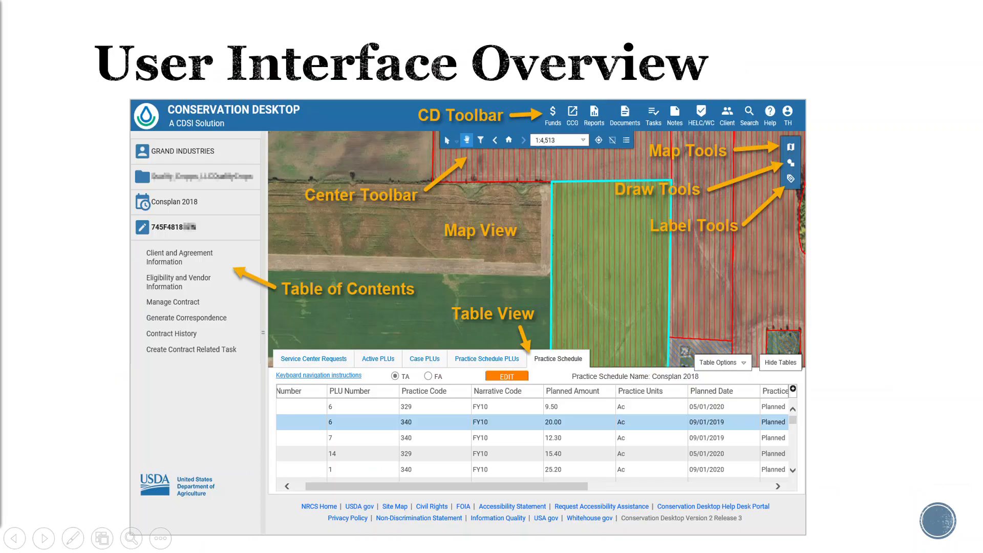
{"action": "key", "text": "Right"}
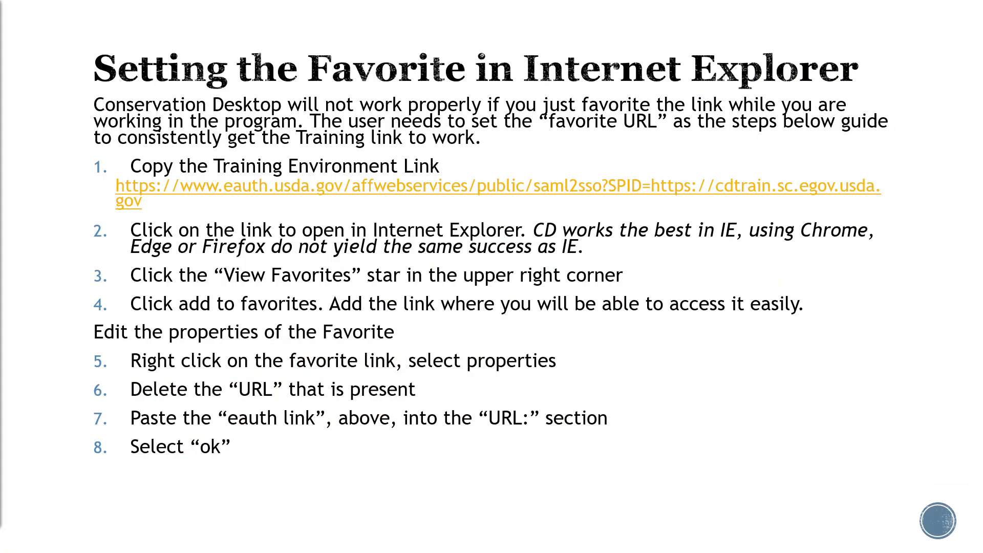